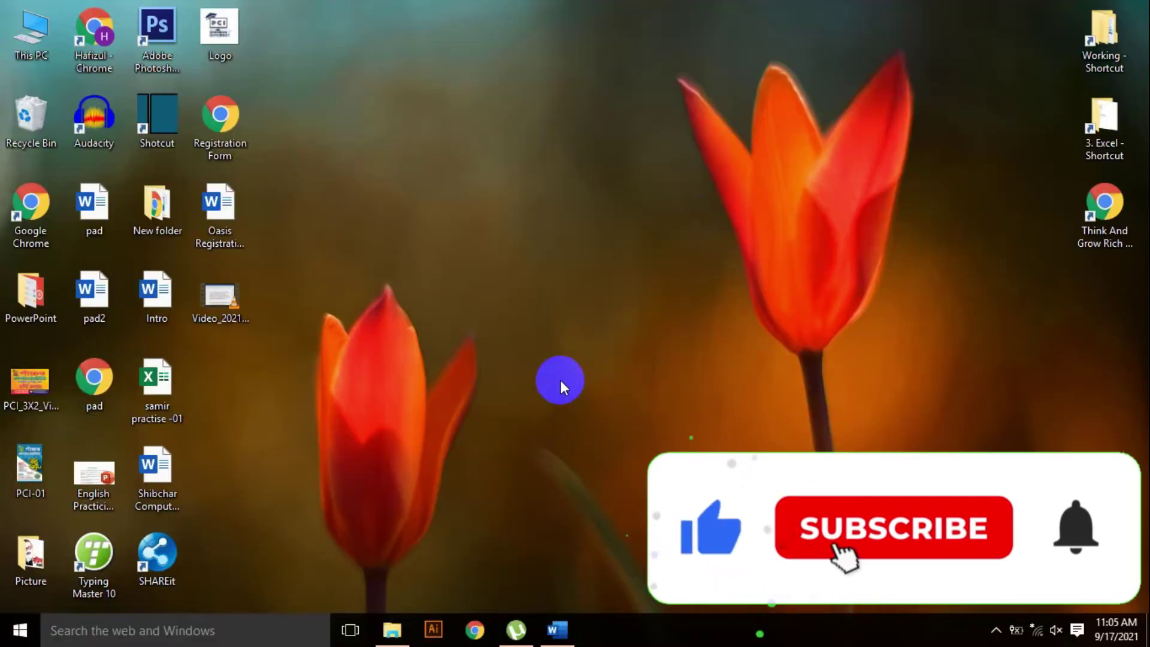
- Launch PowerPoint, start a Blank Presentation and delete its title and subtitle placeholders
{"action": "left_click", "coordinate": [14, 633]}
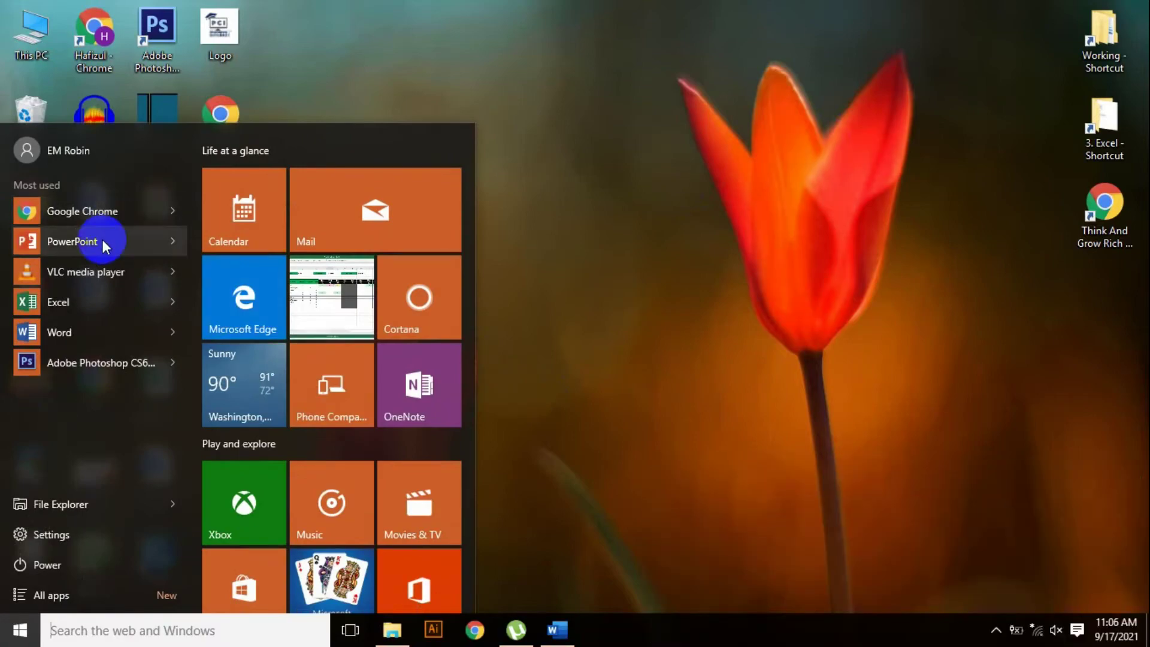
{"action": "left_click", "coordinate": [103, 239]}
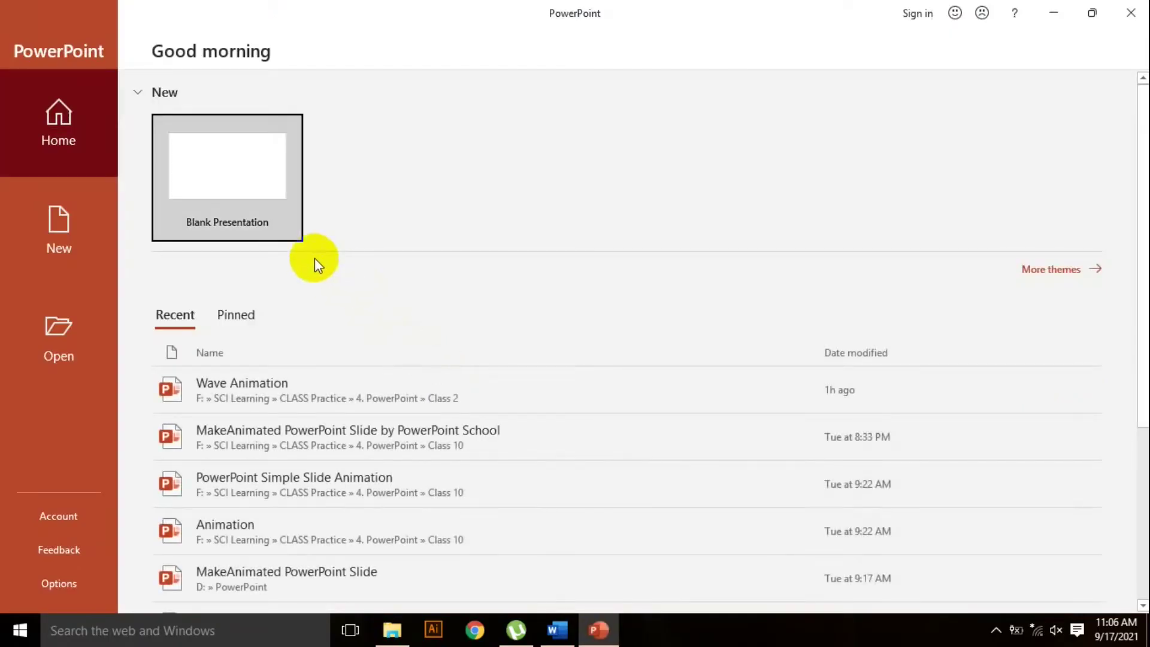
{"action": "left_click", "coordinate": [261, 178]}
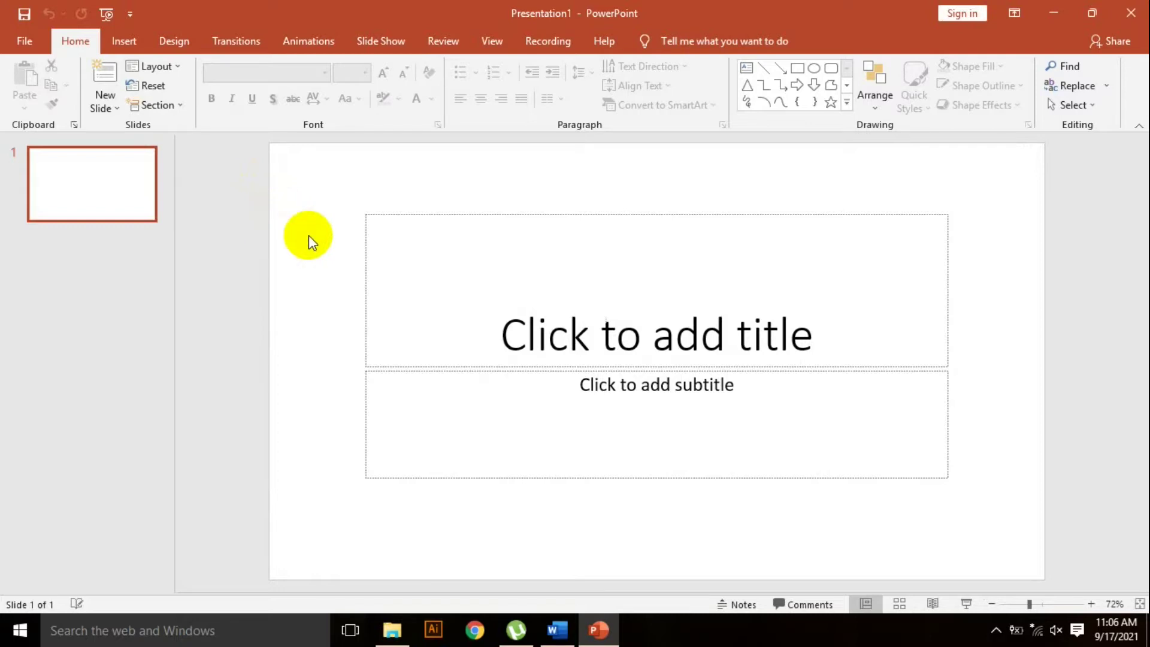
{"action": "key", "text": "ctrl+a"}
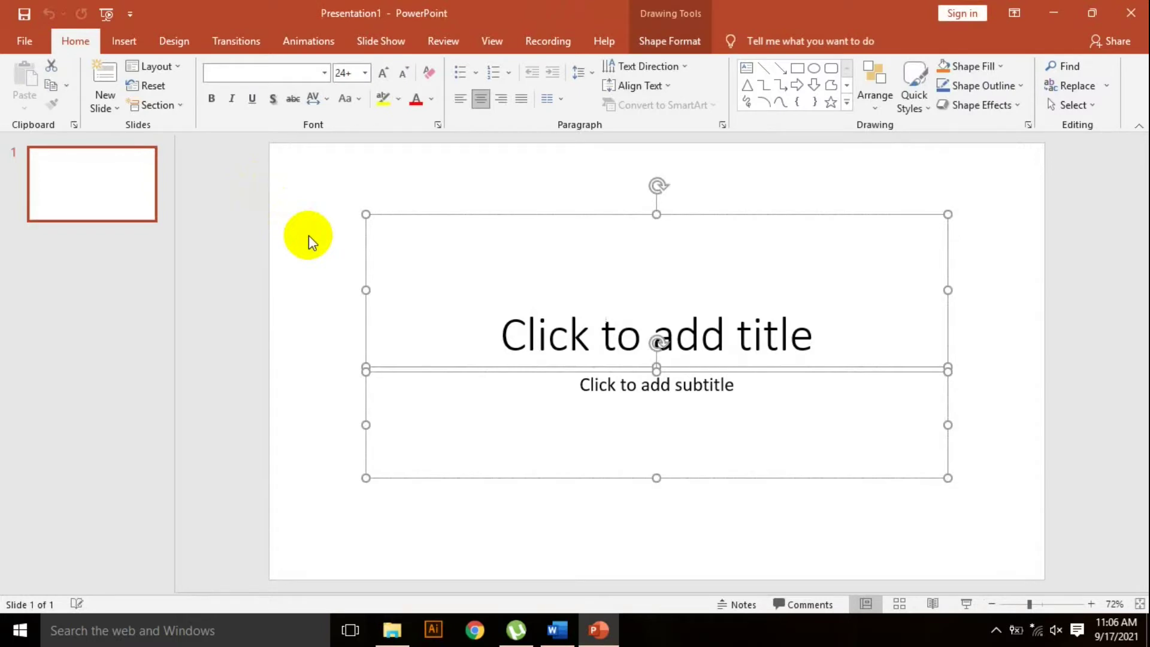
{"action": "key", "text": "Delete"}
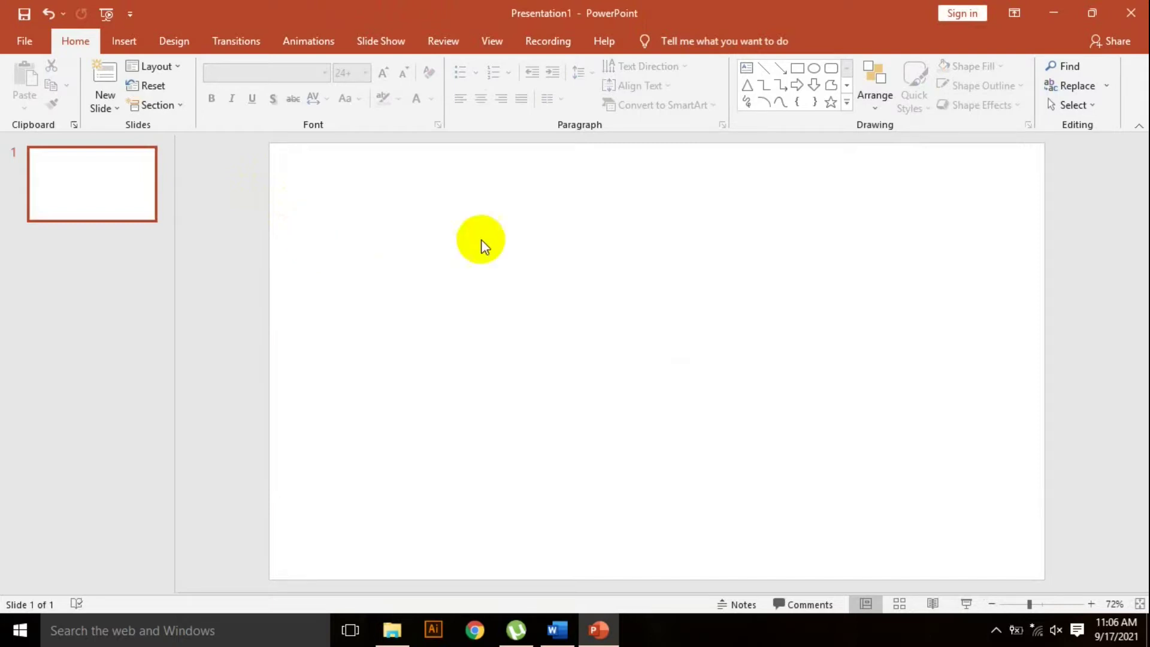
- Draw a Double Wave across the lower-left of the slide with no outline, then duplicate it
{"action": "left_click", "coordinate": [845, 98]}
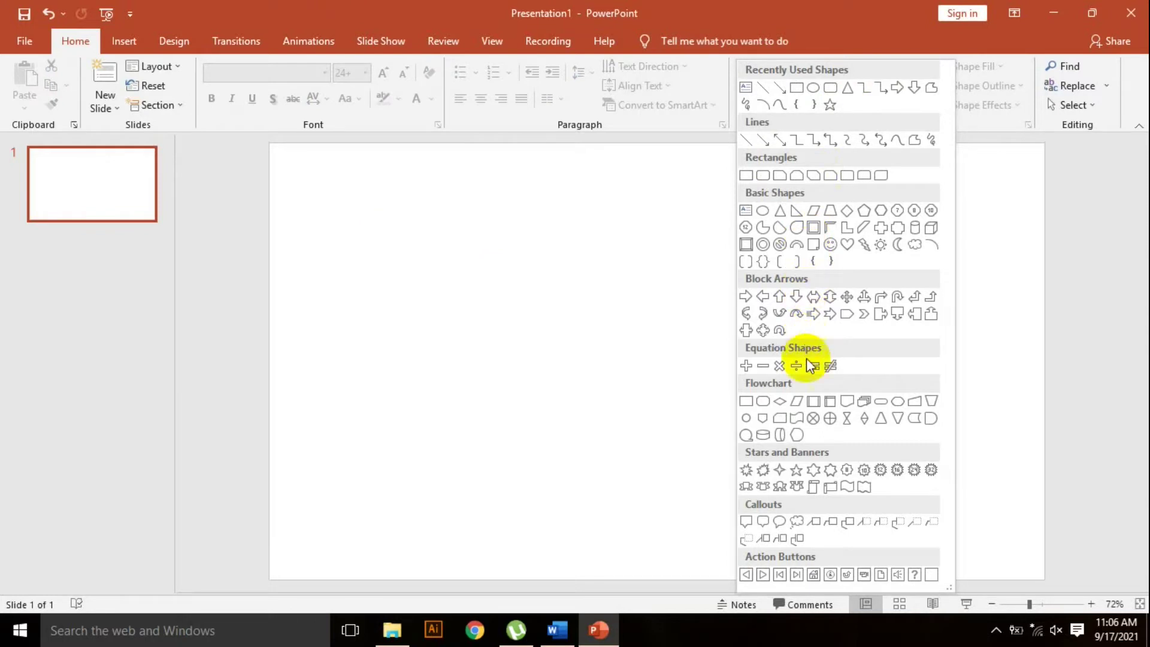
{"action": "left_click", "coordinate": [864, 490]}
{"action": "left_click_drag", "start_coordinate": [329, 369], "coordinate": [727, 471]}
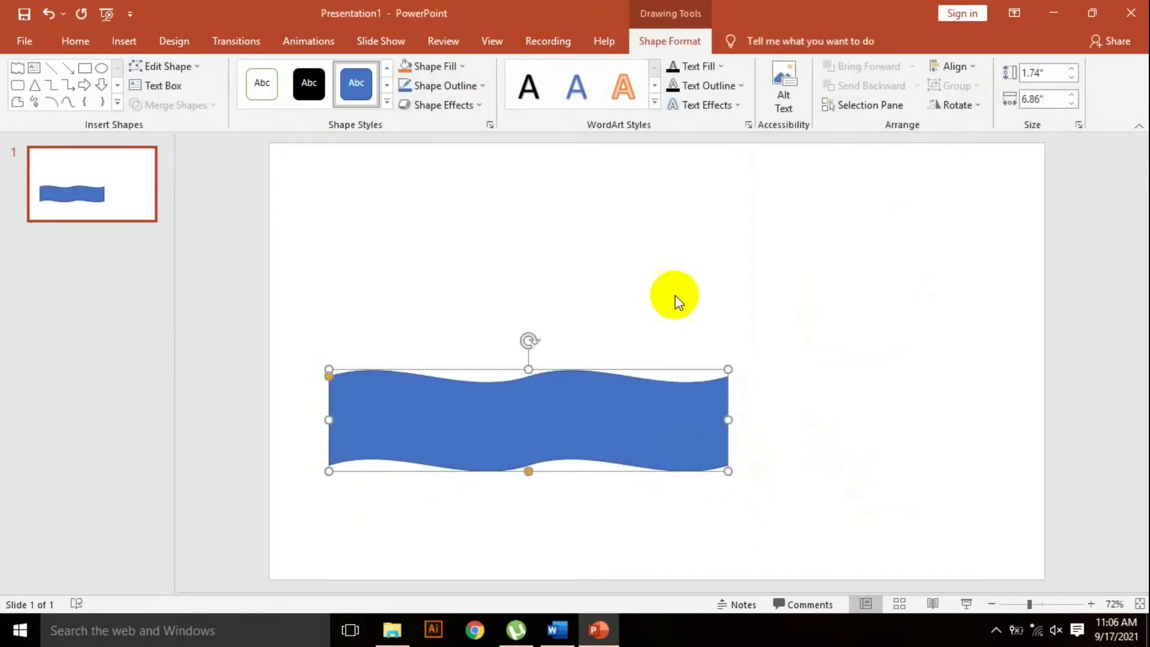
{"action": "left_click", "coordinate": [460, 93]}
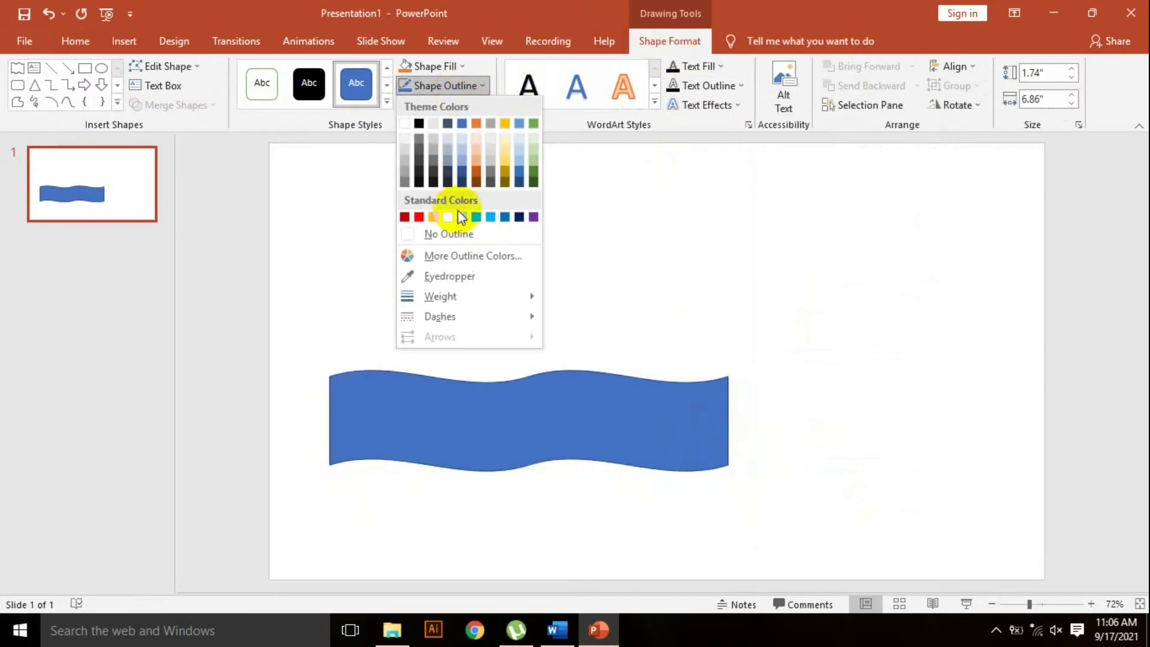
{"action": "left_click", "coordinate": [455, 237]}
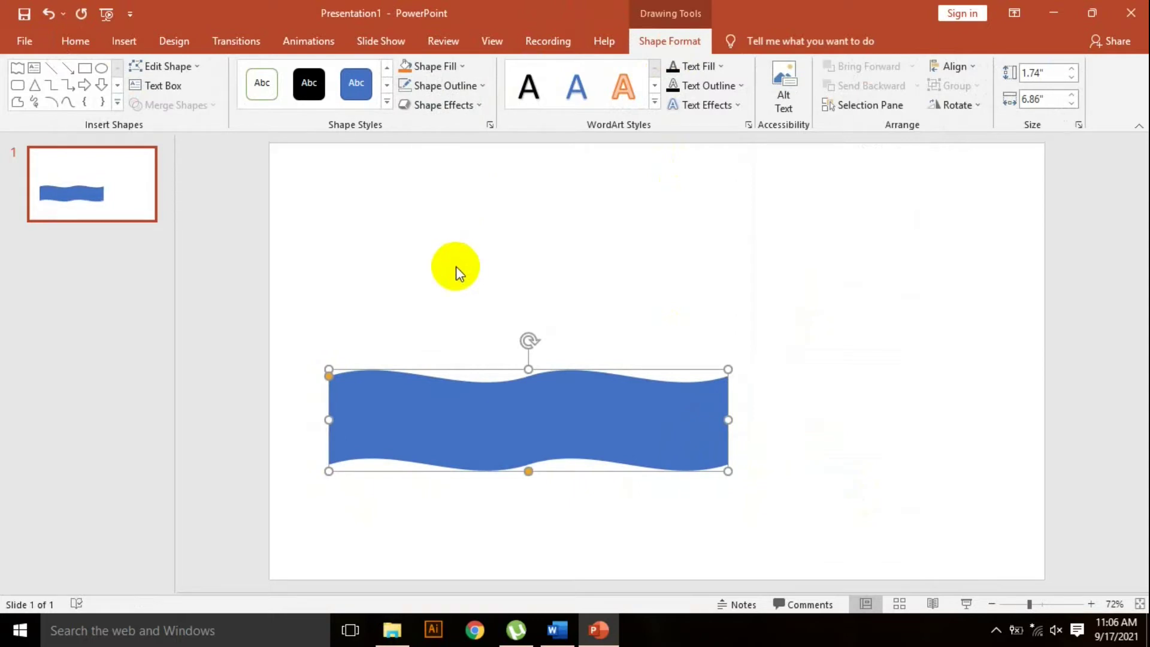
{"action": "key", "text": "ctrl+d"}
- Join the wave copy end to end with the original, group them, and fit the group to the slide edges
{"action": "left_click", "coordinate": [403, 429]}
{"action": "left_click_drag", "start_coordinate": [407, 429], "coordinate": [638, 460]}
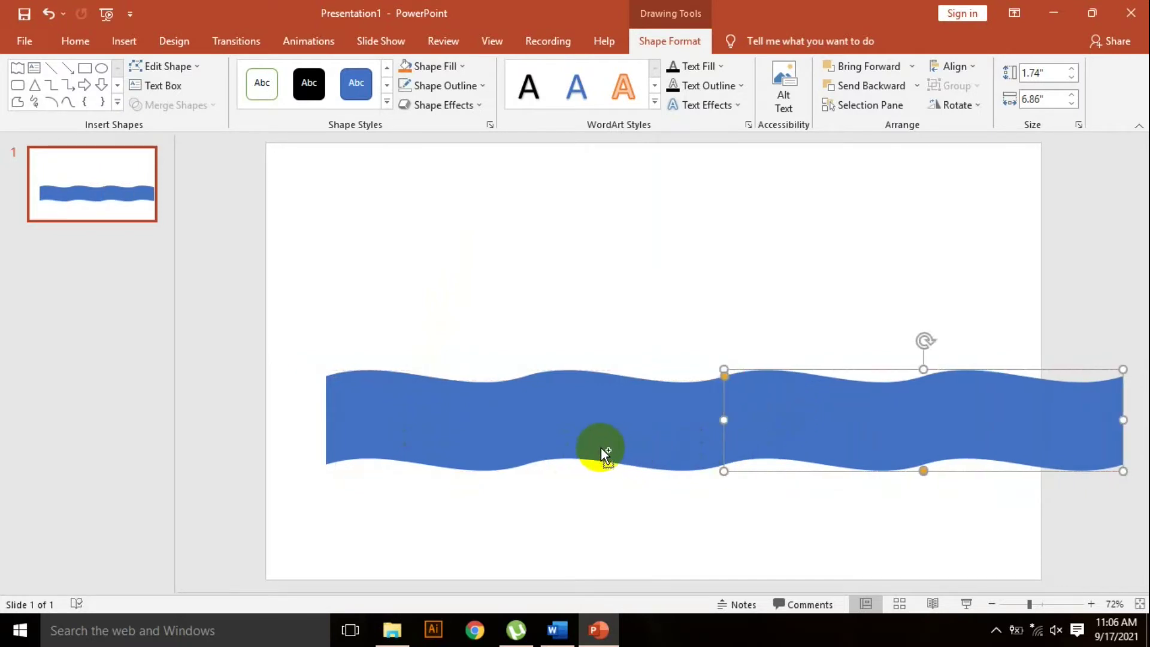
{"action": "left_click", "coordinate": [569, 430], "text": "ctrl"}
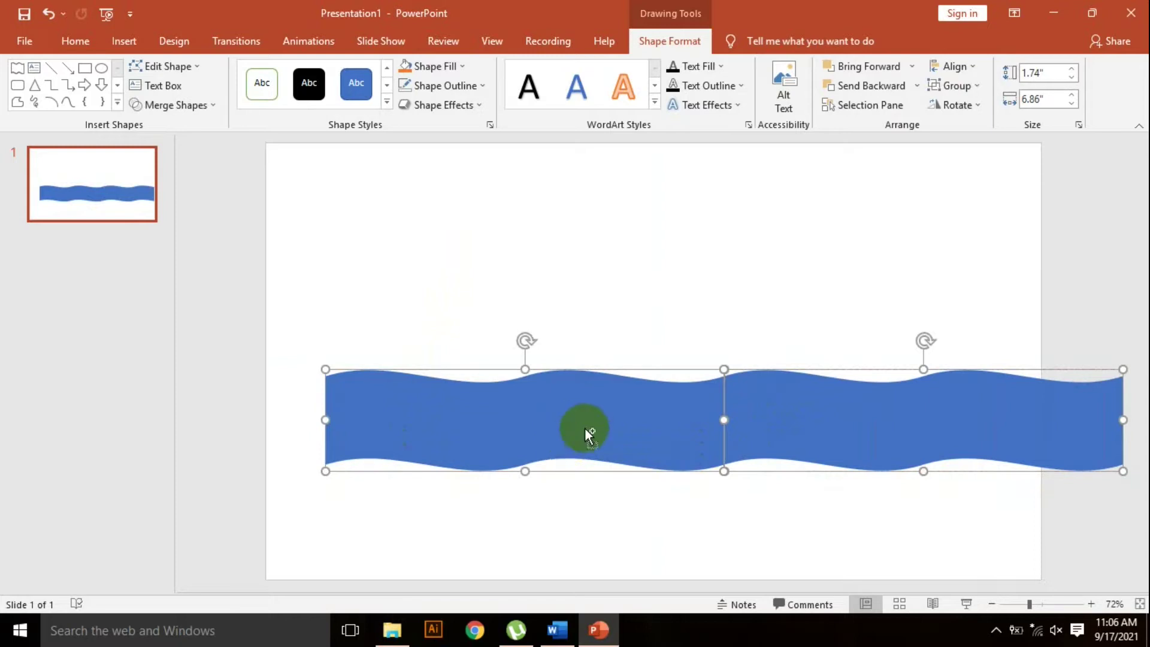
{"action": "key", "text": "ctrl+g"}
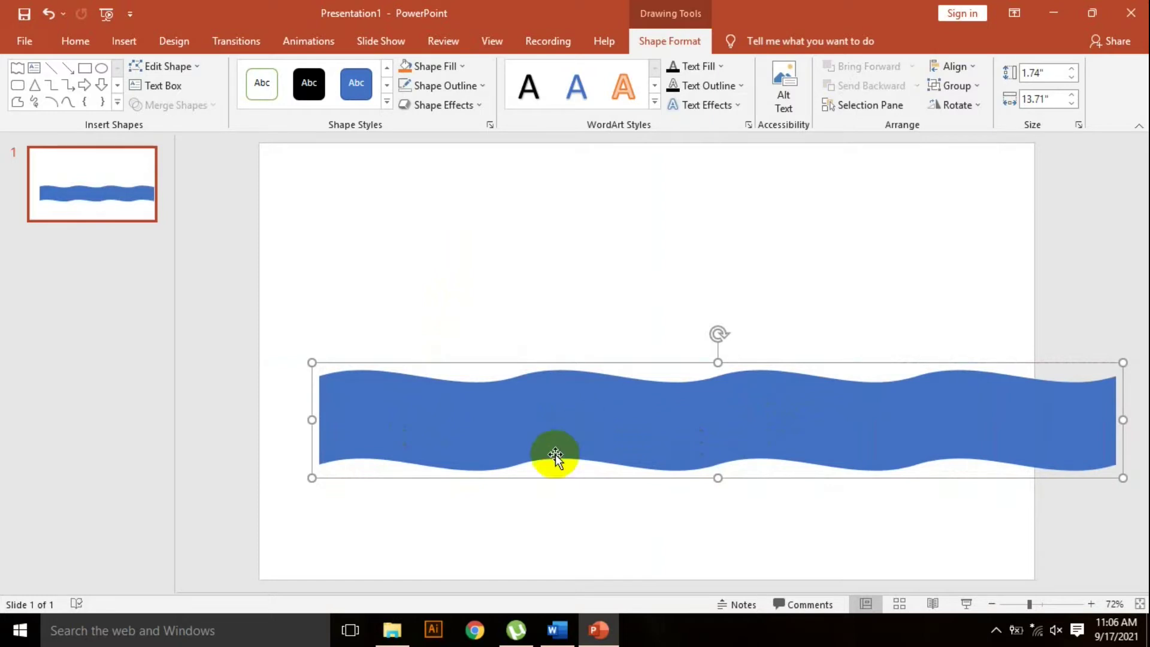
{"action": "mouse_move", "coordinate": [910, 425]}
{"action": "left_mouse_down"}
{"action": "mouse_move", "coordinate": [855, 428]}
{"action": "mouse_move", "coordinate": [928, 434]}
{"action": "left_mouse_up"}
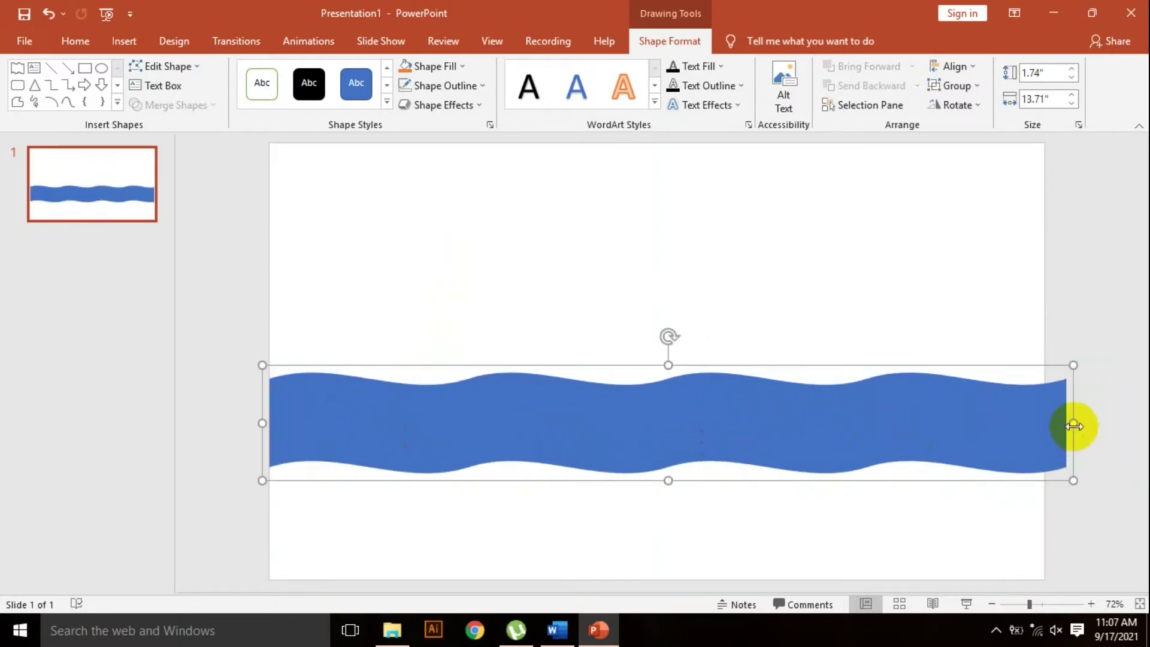
{"action": "left_click_drag", "start_coordinate": [1073, 422], "coordinate": [1047, 424]}
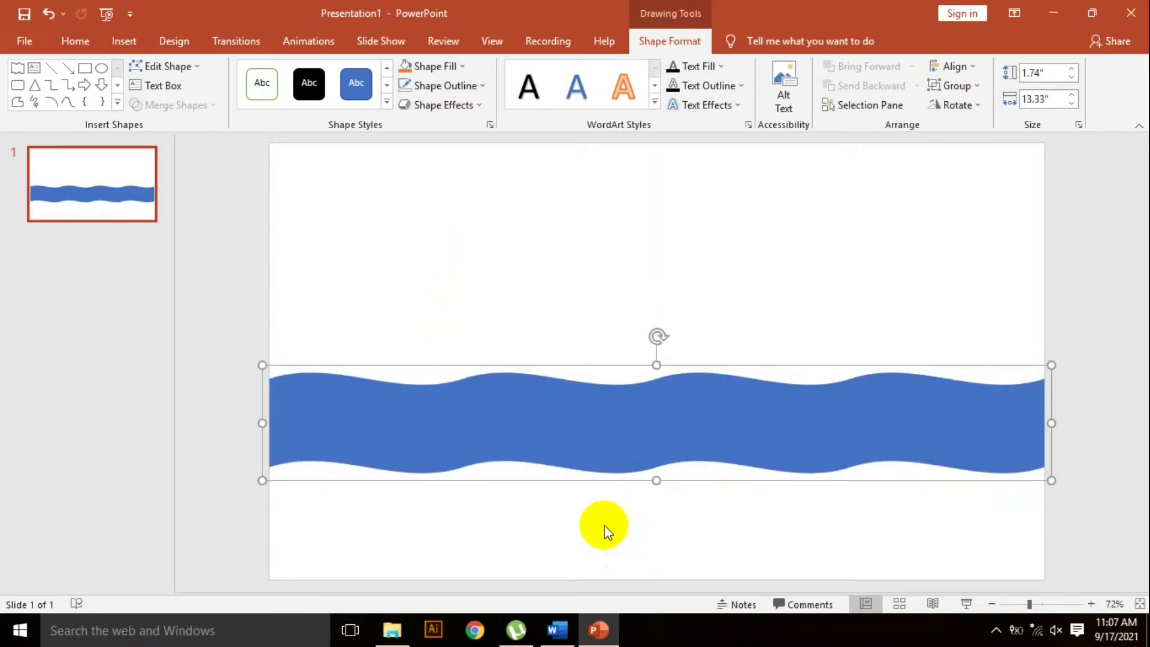
- Copy the wave band off the slide's left edge and select it with the on-slide band
{"action": "left_click_drag", "start_coordinate": [903, 428], "coordinate": [288, 425]}
{"action": "left_click_drag", "start_coordinate": [849, 428], "coordinate": [716, 431]}
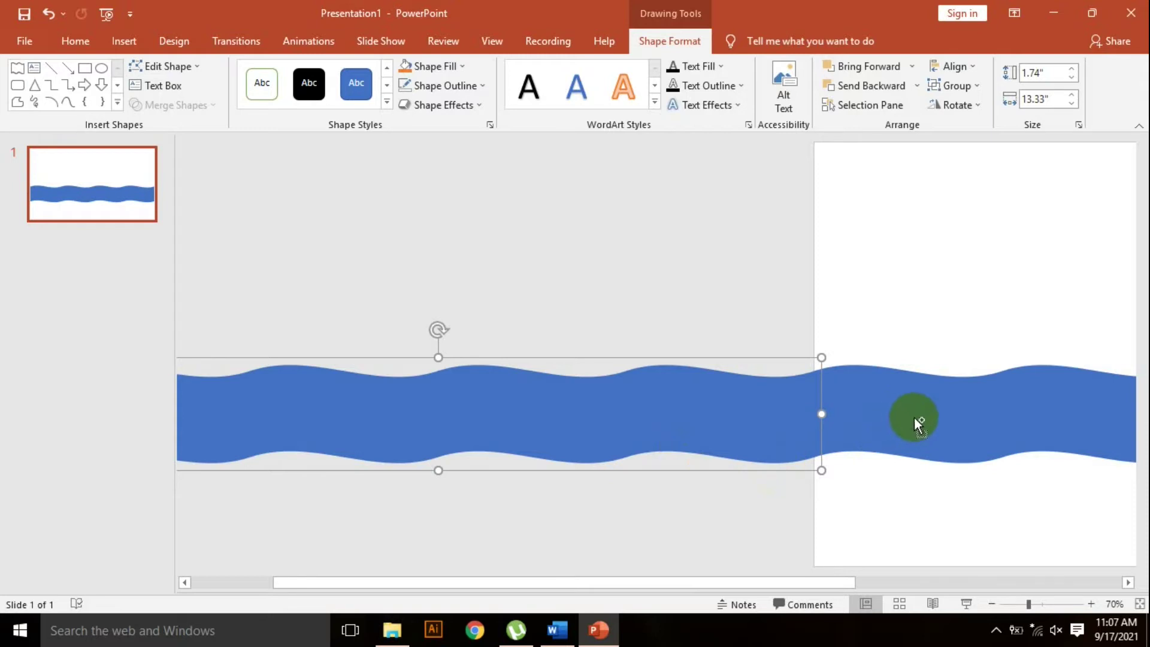
{"action": "left_click", "coordinate": [899, 430], "text": "shift"}
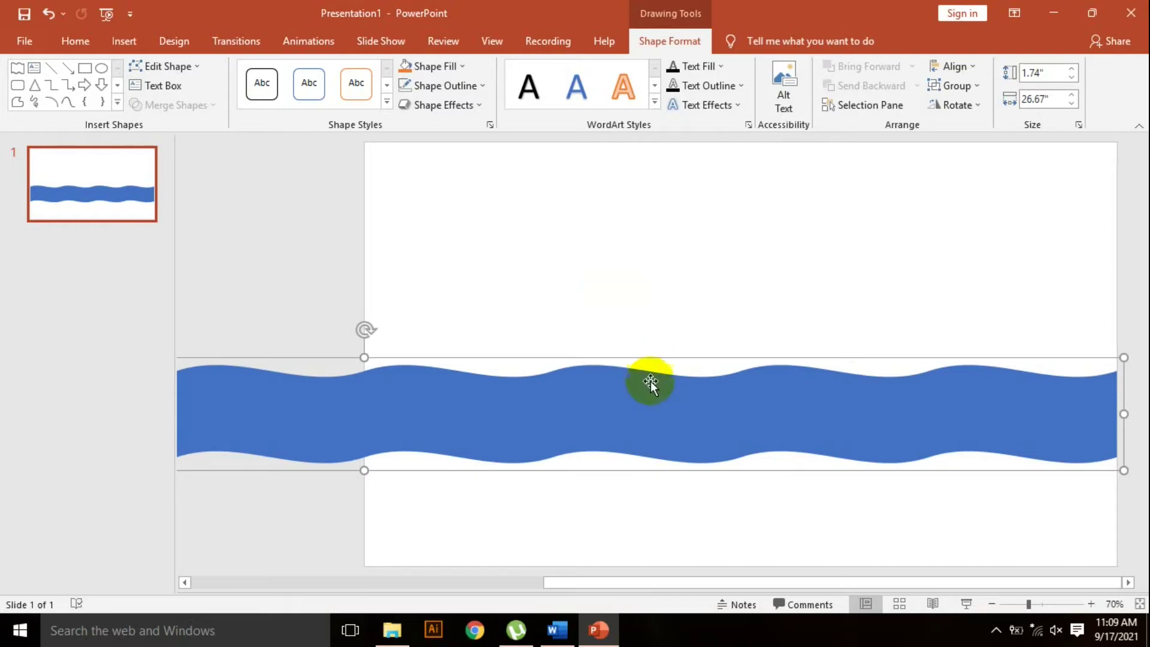
- Select the whole wave group rather than a single wave section
{"action": "left_click", "coordinate": [654, 395]}
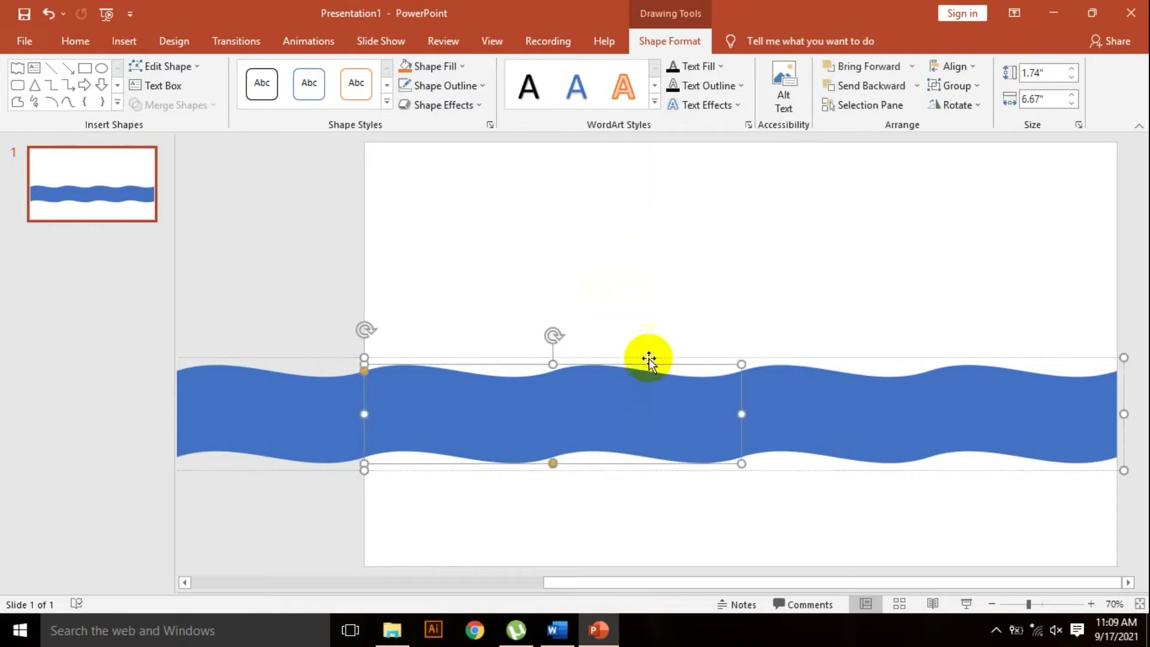
{"action": "left_click", "coordinate": [749, 513]}
{"action": "left_click", "coordinate": [747, 410]}
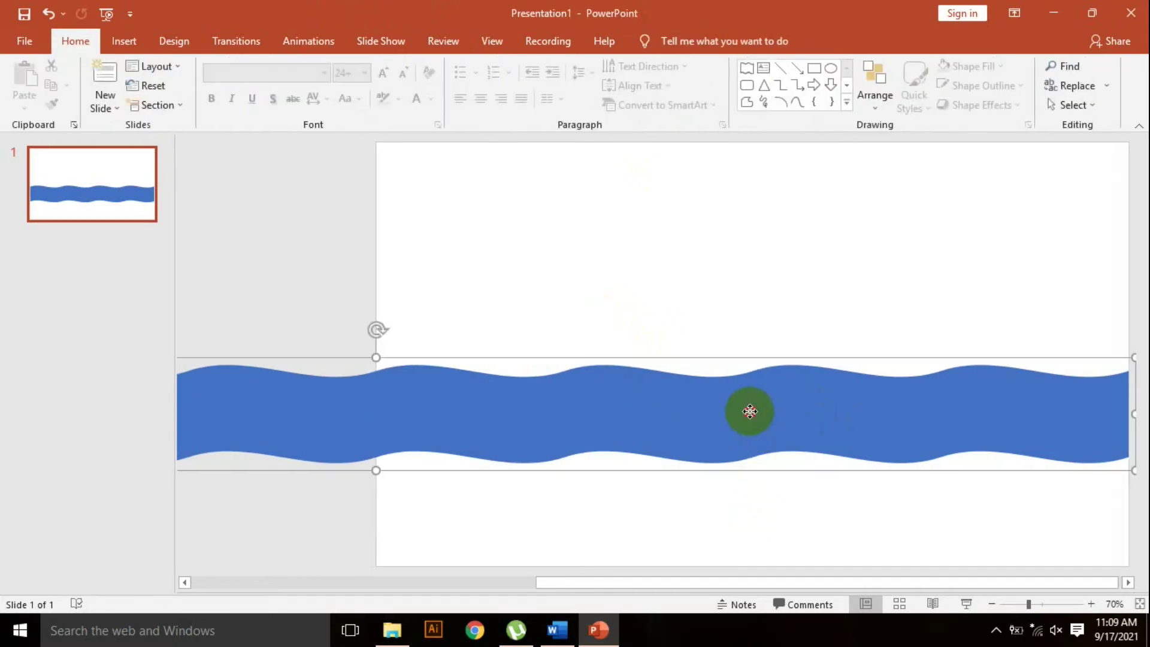
{"action": "left_click", "coordinate": [669, 41]}
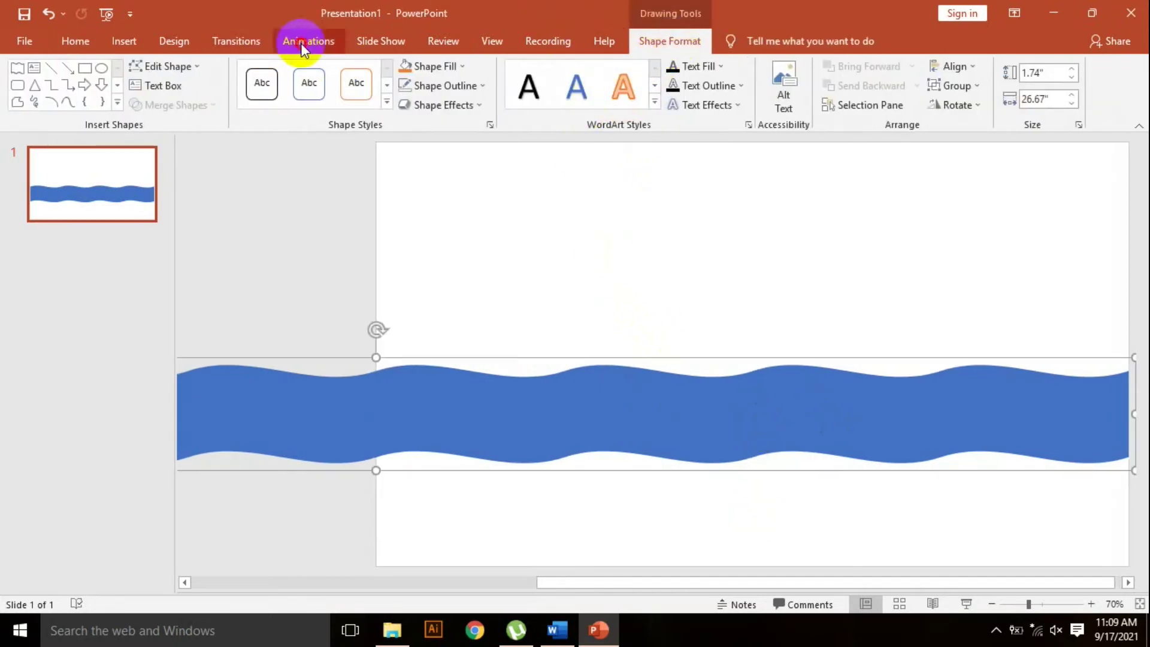
- Apply a Lines motion path to the wave group, ending at the slide's right edge
{"action": "left_click", "coordinate": [307, 41]}
{"action": "left_click", "coordinate": [621, 101]}
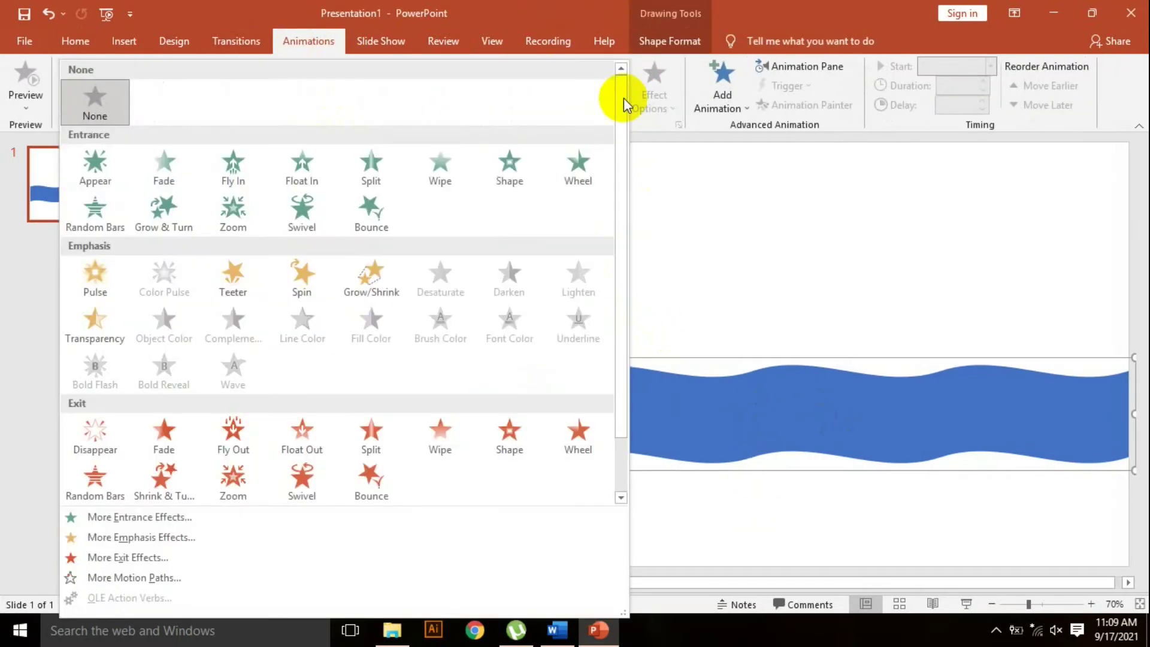
{"action": "scroll", "coordinate": [194, 383], "scroll_direction": "down", "scroll_amount": 1}
{"action": "scroll", "coordinate": [170, 411], "scroll_direction": "up", "scroll_amount": 1}
{"action": "scroll", "coordinate": [98, 448], "scroll_direction": "down", "scroll_amount": 1}
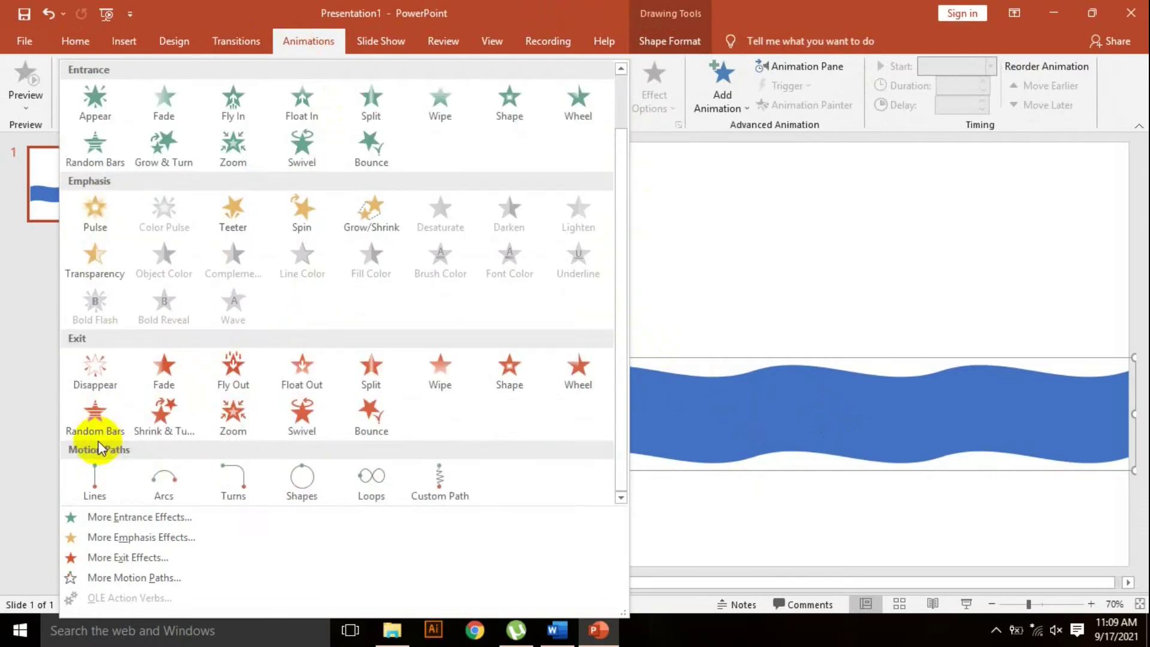
{"action": "left_click", "coordinate": [96, 488]}
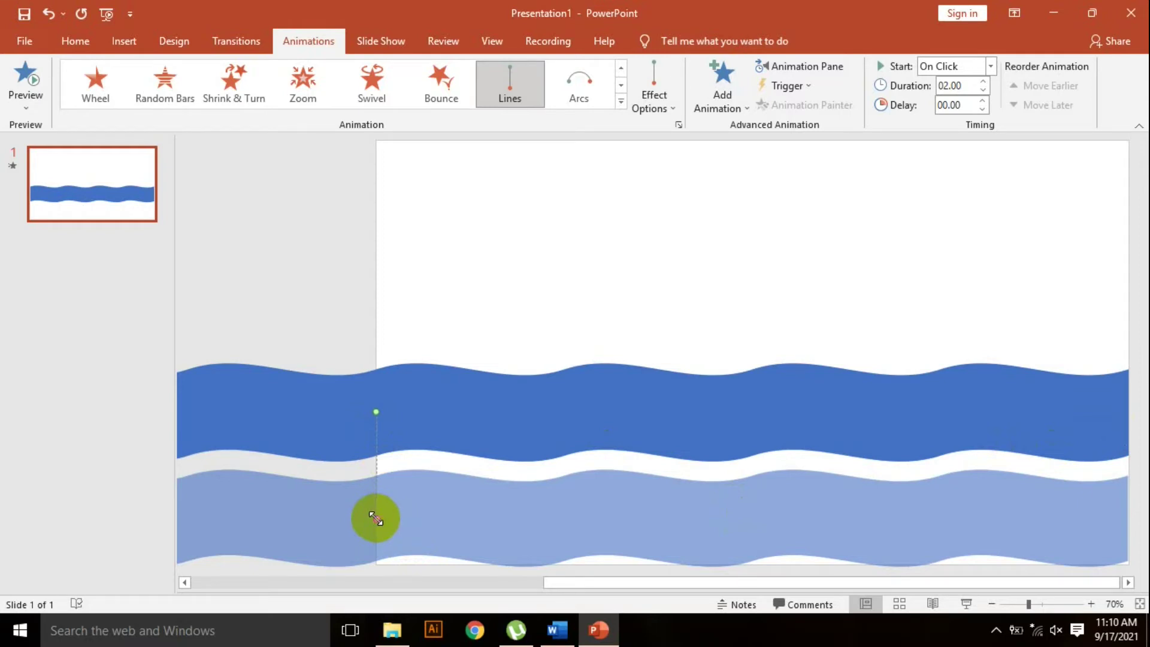
{"action": "left_click_drag", "start_coordinate": [376, 519], "coordinate": [1125, 413]}
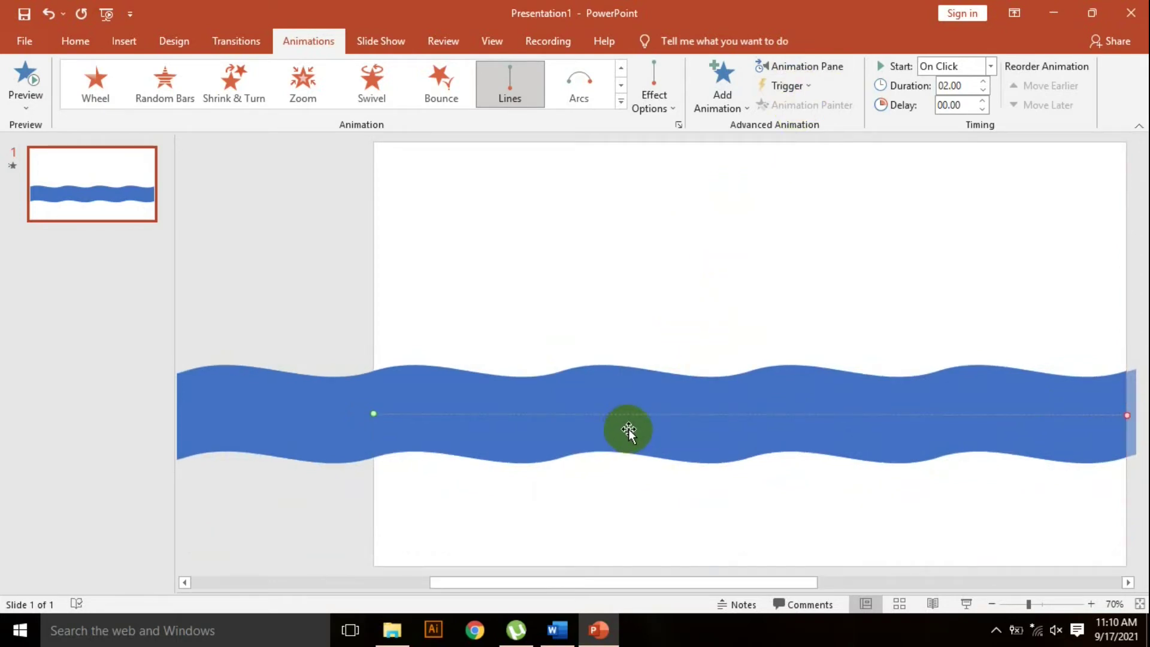
- In Group 9's motion effect settings, set smooth start and smooth end to 0 sec
{"action": "left_click", "coordinate": [793, 70]}
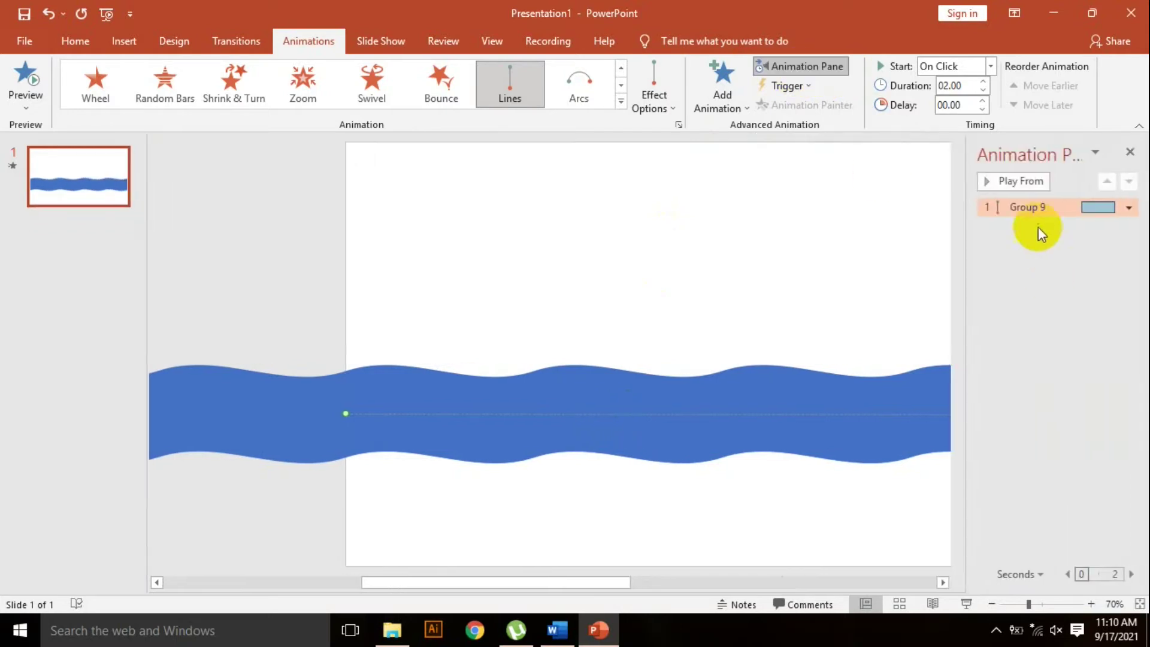
{"action": "double_click", "coordinate": [1035, 205]}
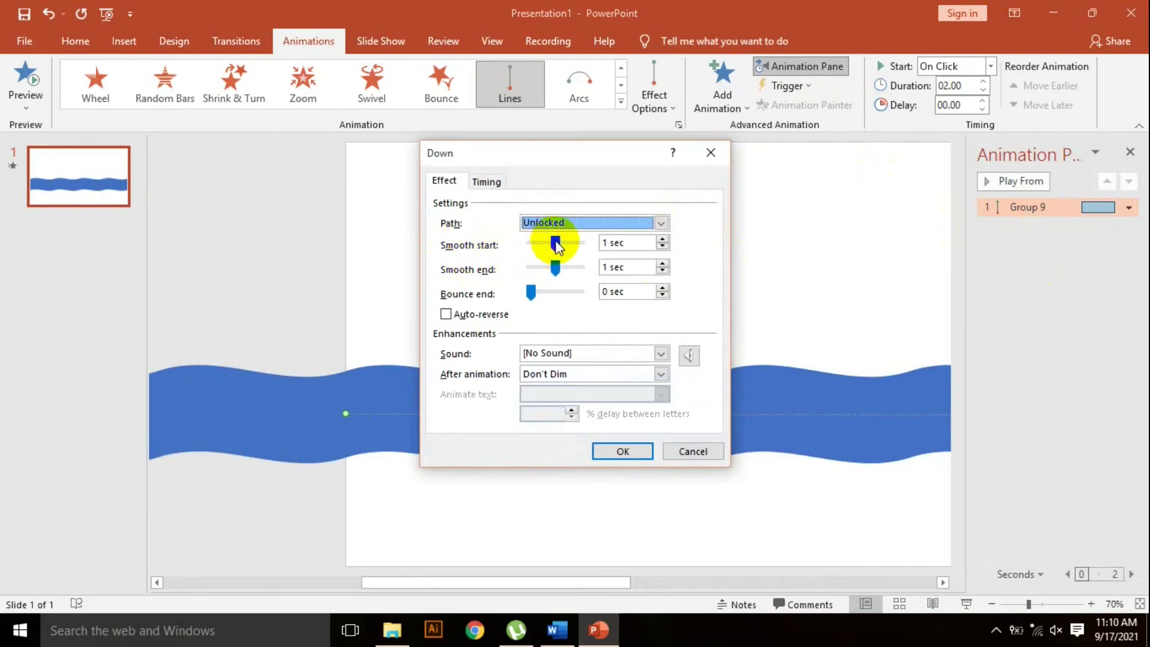
{"action": "left_click_drag", "start_coordinate": [554, 243], "coordinate": [477, 246]}
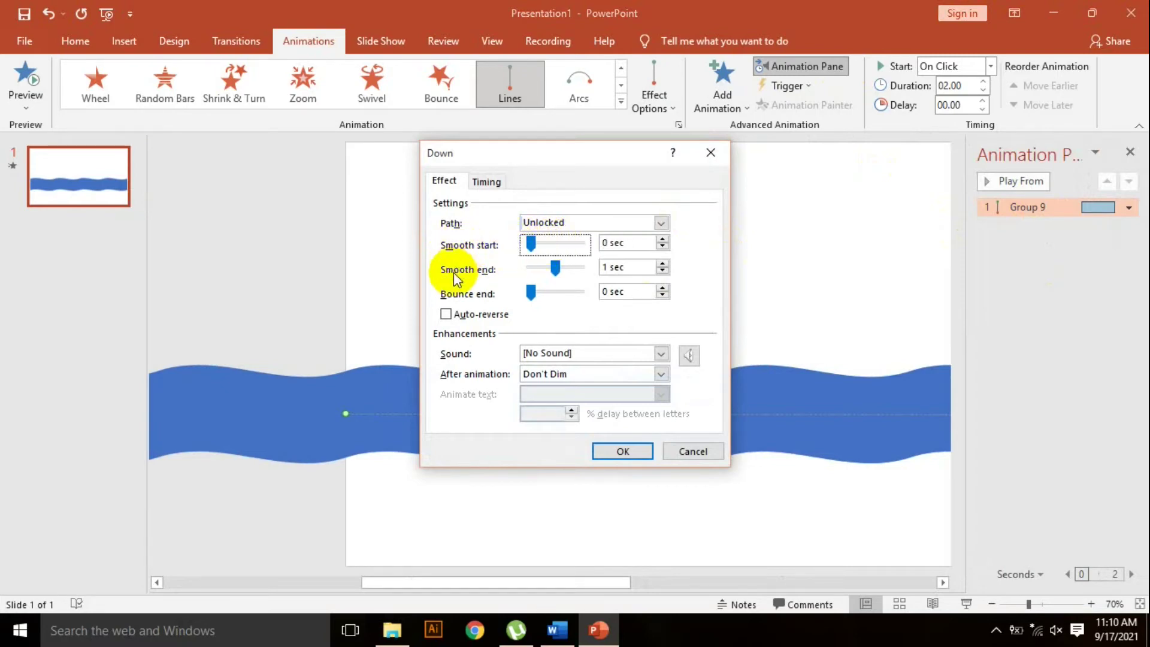
{"action": "left_click_drag", "start_coordinate": [553, 267], "coordinate": [476, 267]}
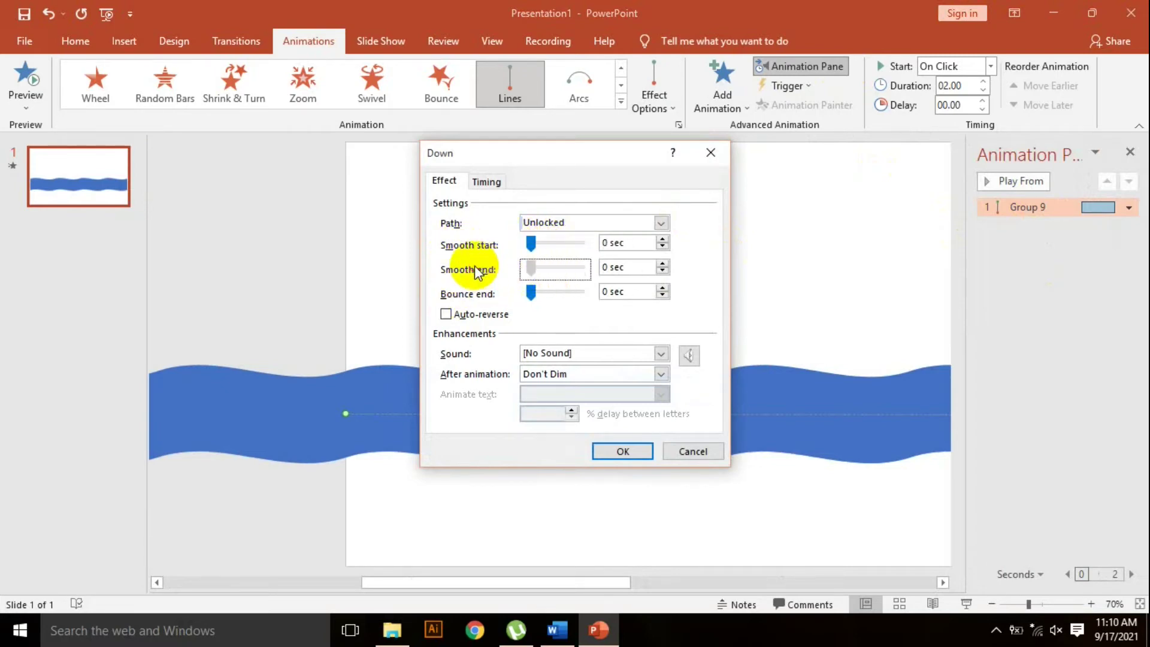
- Set the motion to start With Previous, last 3 seconds (Slow) and repeat Until End of Slide
{"action": "left_click", "coordinate": [485, 181]}
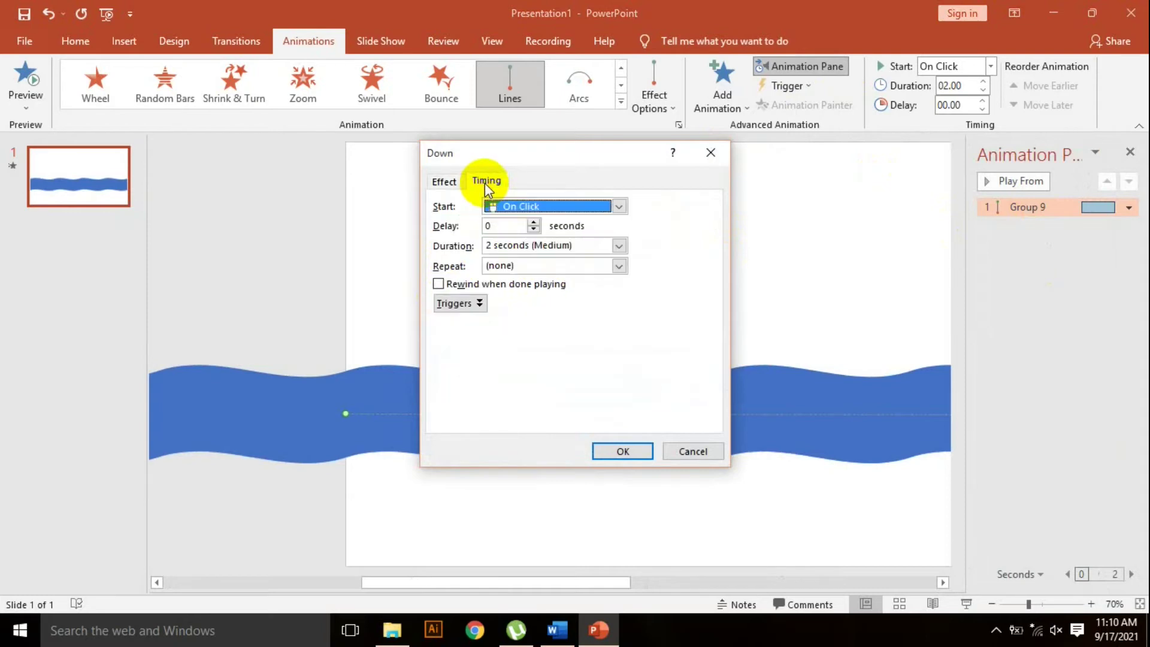
{"action": "left_click", "coordinate": [569, 209]}
{"action": "left_click", "coordinate": [542, 238]}
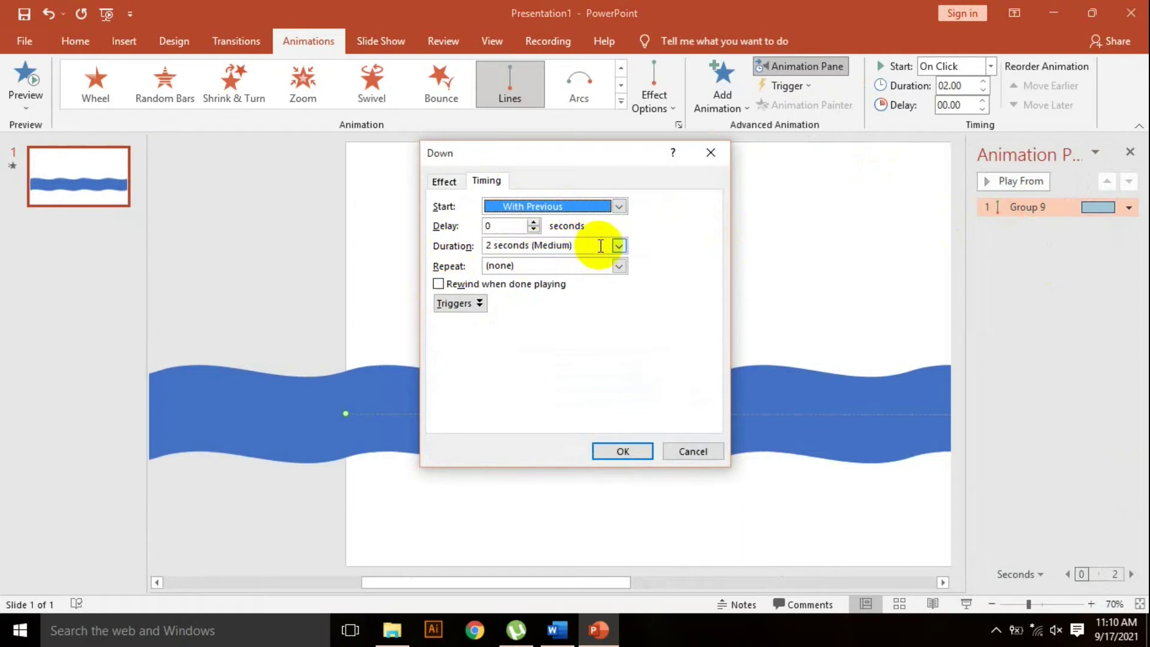
{"action": "left_click", "coordinate": [624, 244]}
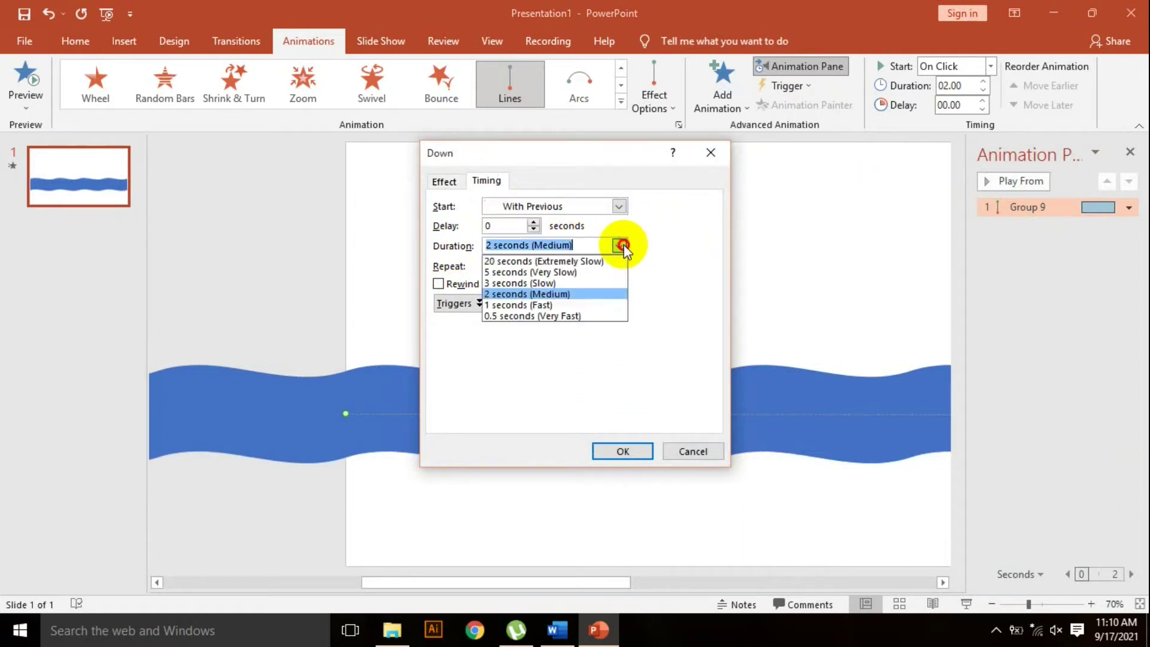
{"action": "left_click", "coordinate": [542, 284]}
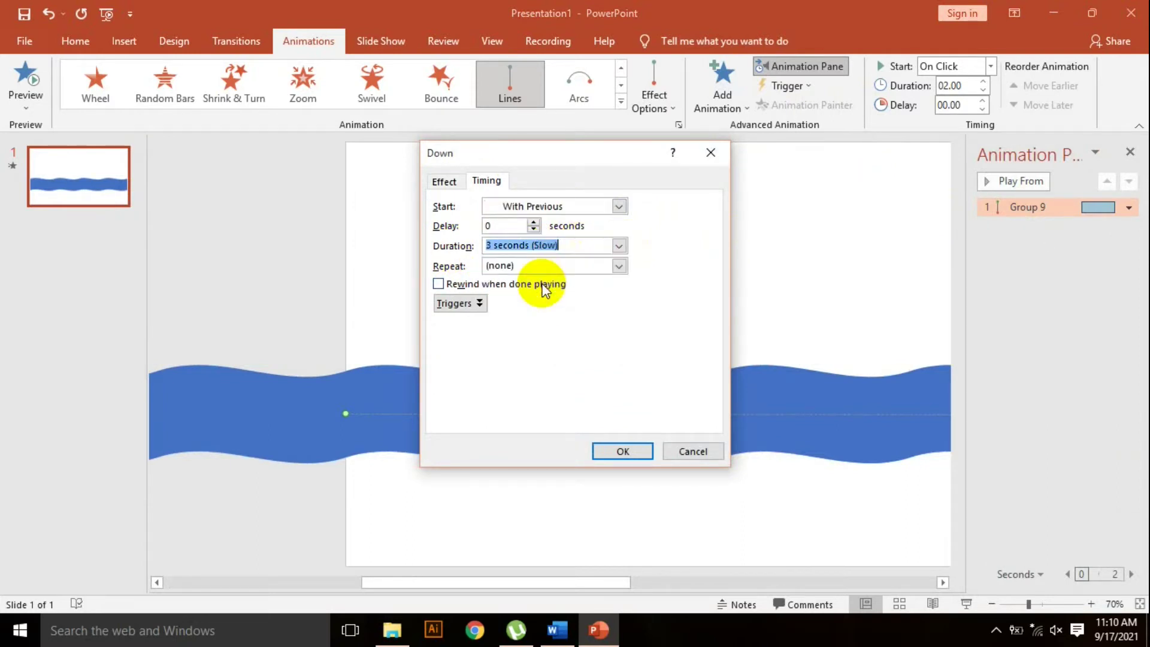
{"action": "left_click", "coordinate": [619, 266]}
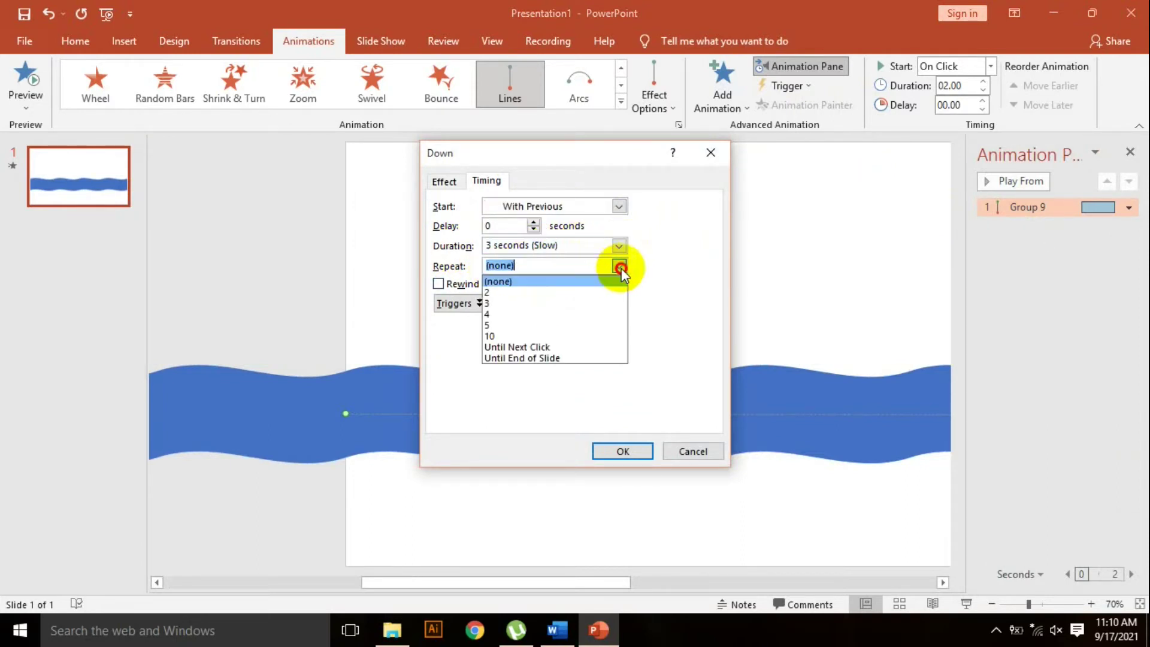
{"action": "left_click", "coordinate": [526, 355]}
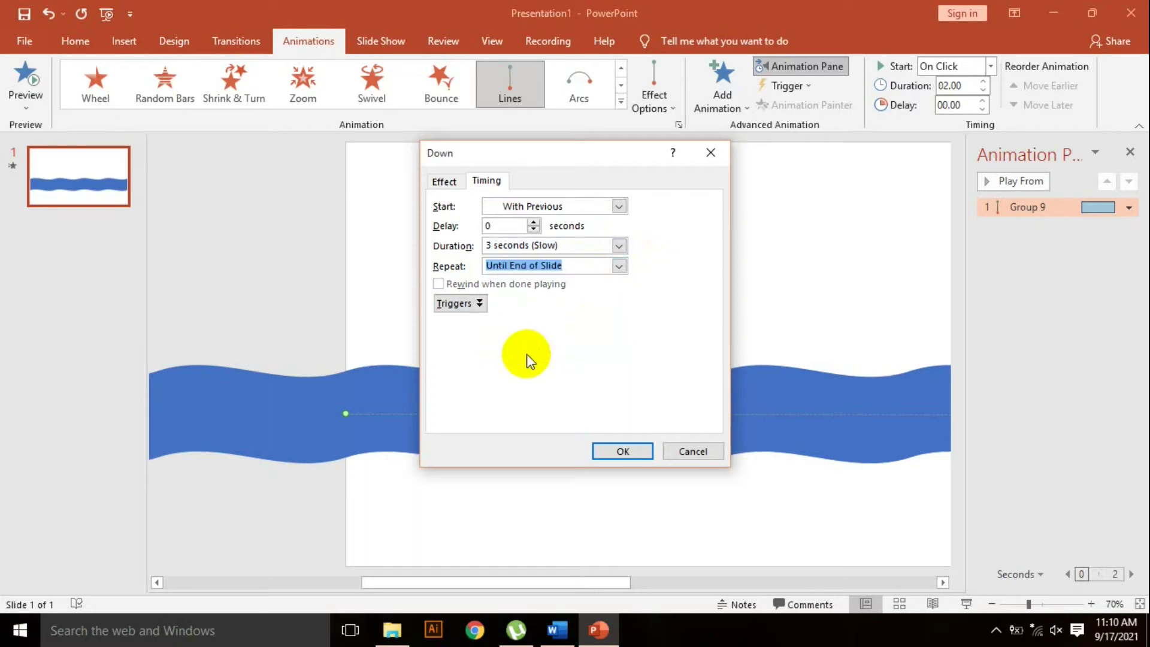
{"action": "left_click", "coordinate": [623, 453]}
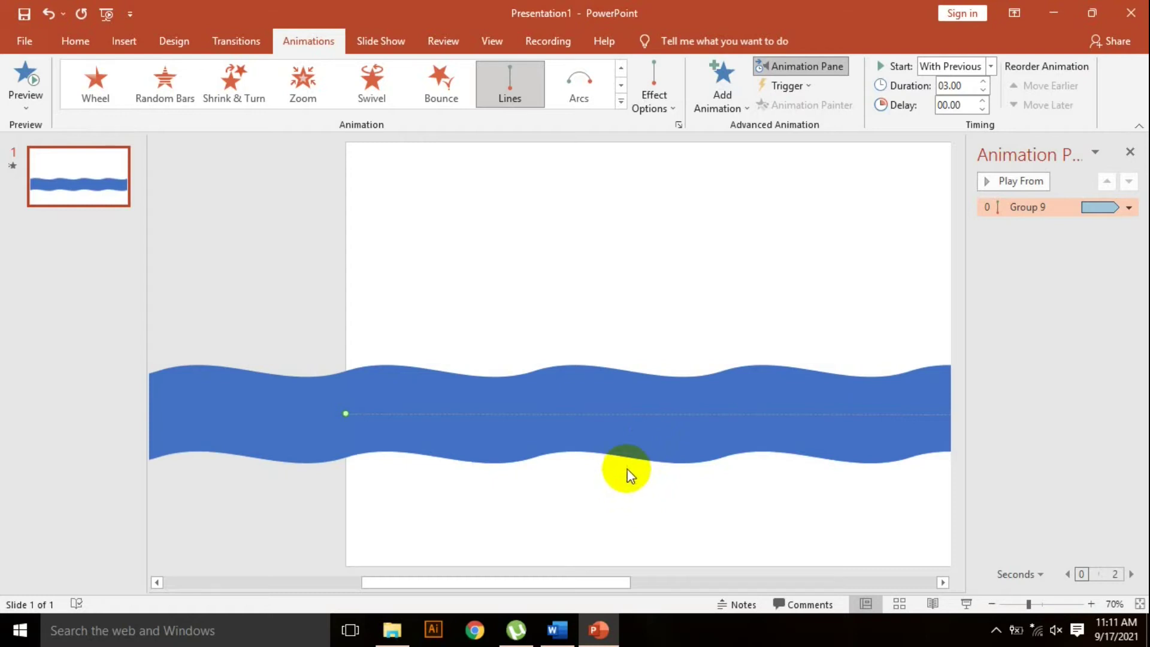
- Duplicate the wave band, move the copy lower and fill it a darker blue
{"action": "left_click", "coordinate": [645, 437]}
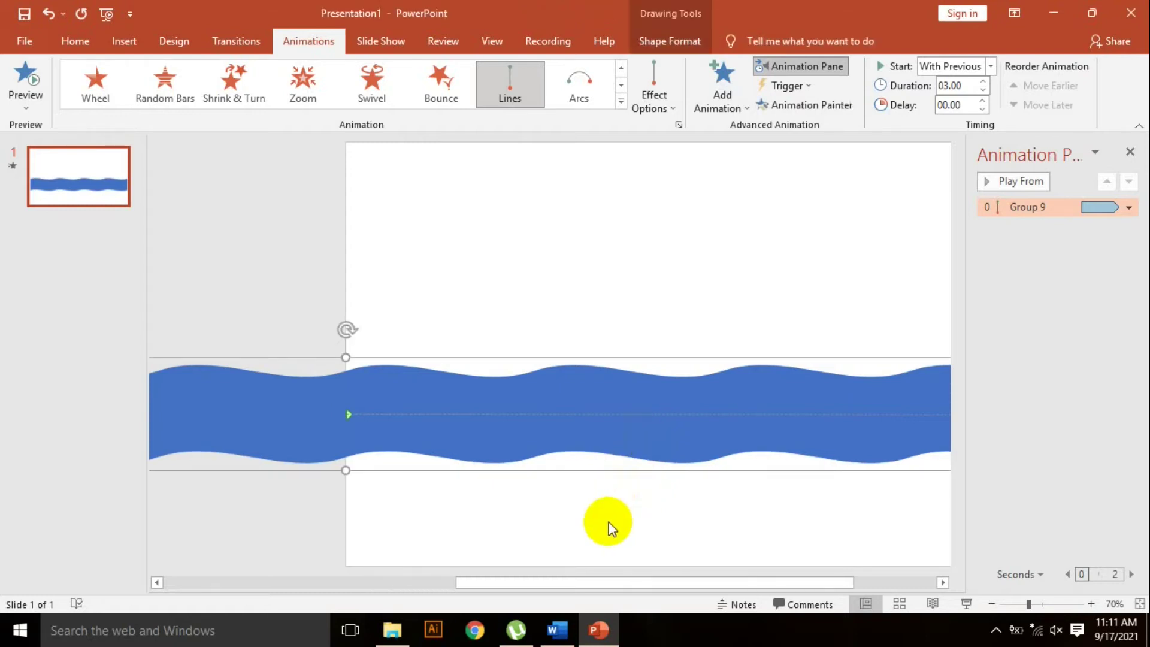
{"action": "key", "text": "ctrl+d"}
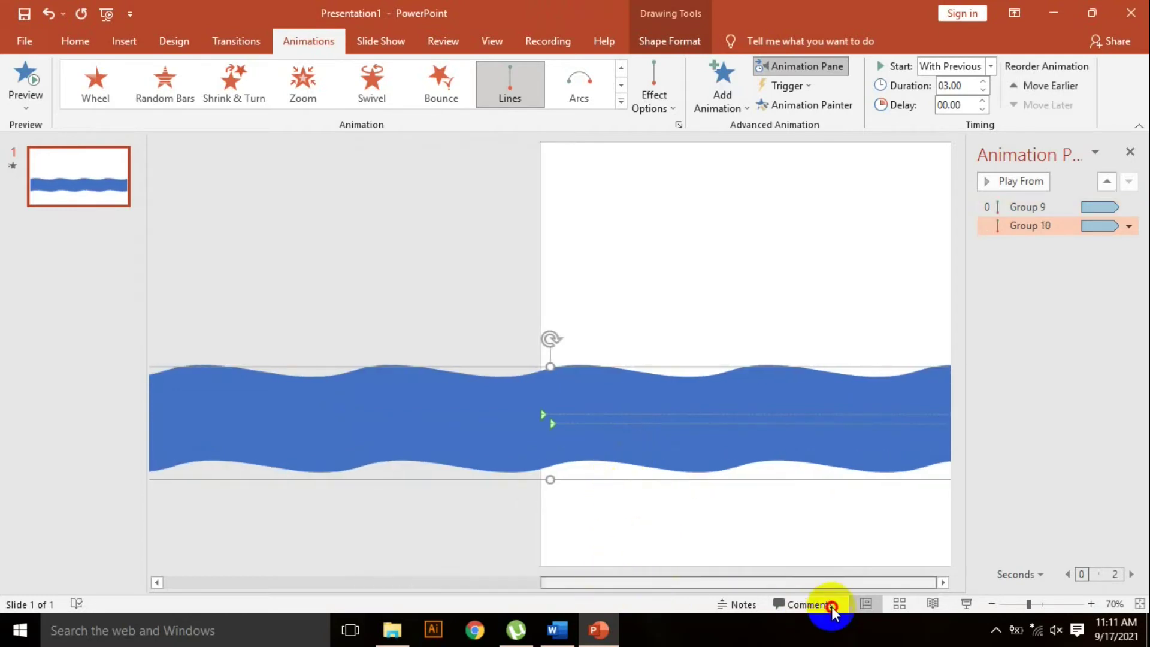
{"action": "left_click", "coordinate": [933, 604]}
{"action": "left_click_drag", "start_coordinate": [821, 431], "coordinate": [809, 500]}
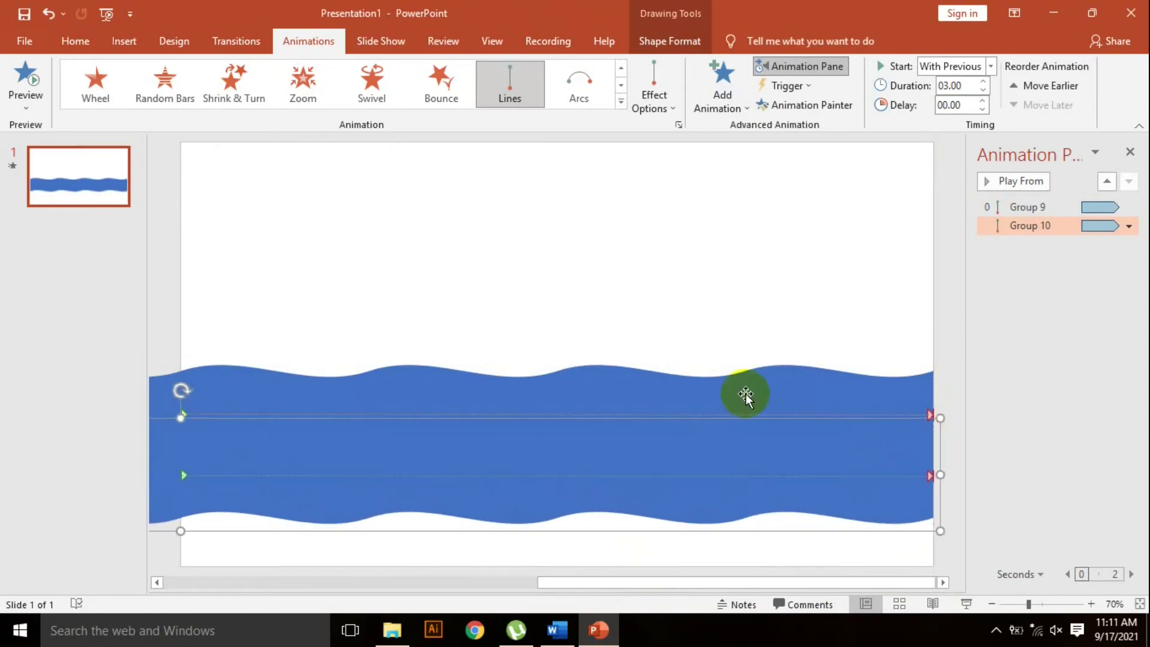
{"action": "left_click", "coordinate": [670, 41]}
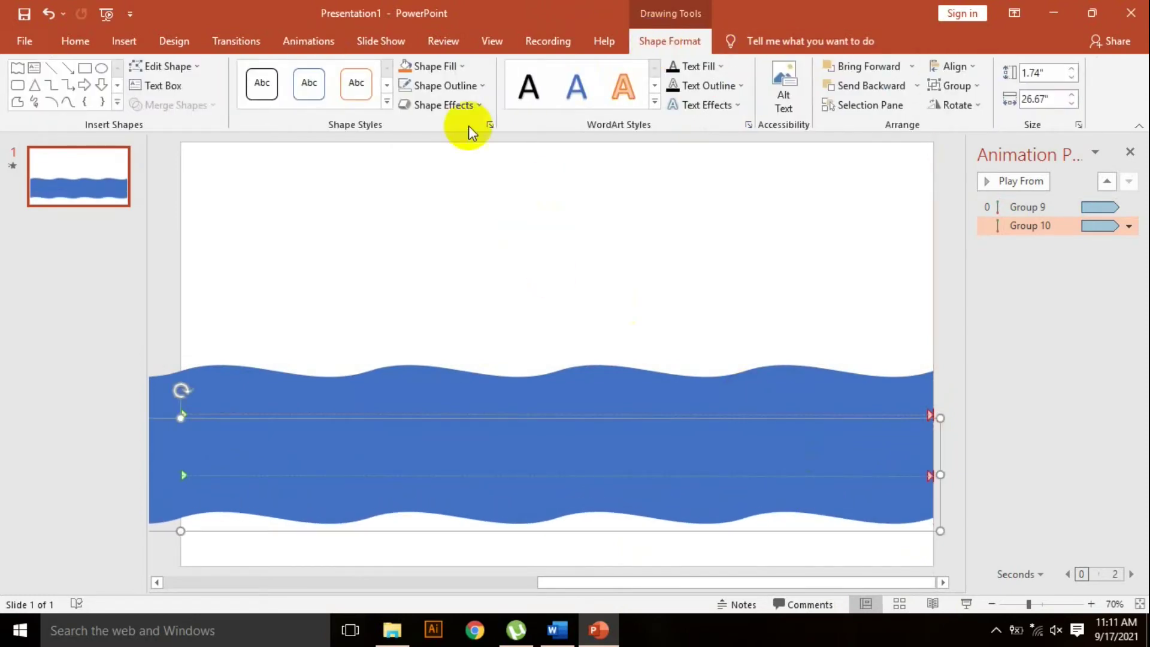
{"action": "left_click", "coordinate": [444, 66]}
{"action": "left_click", "coordinate": [444, 67]}
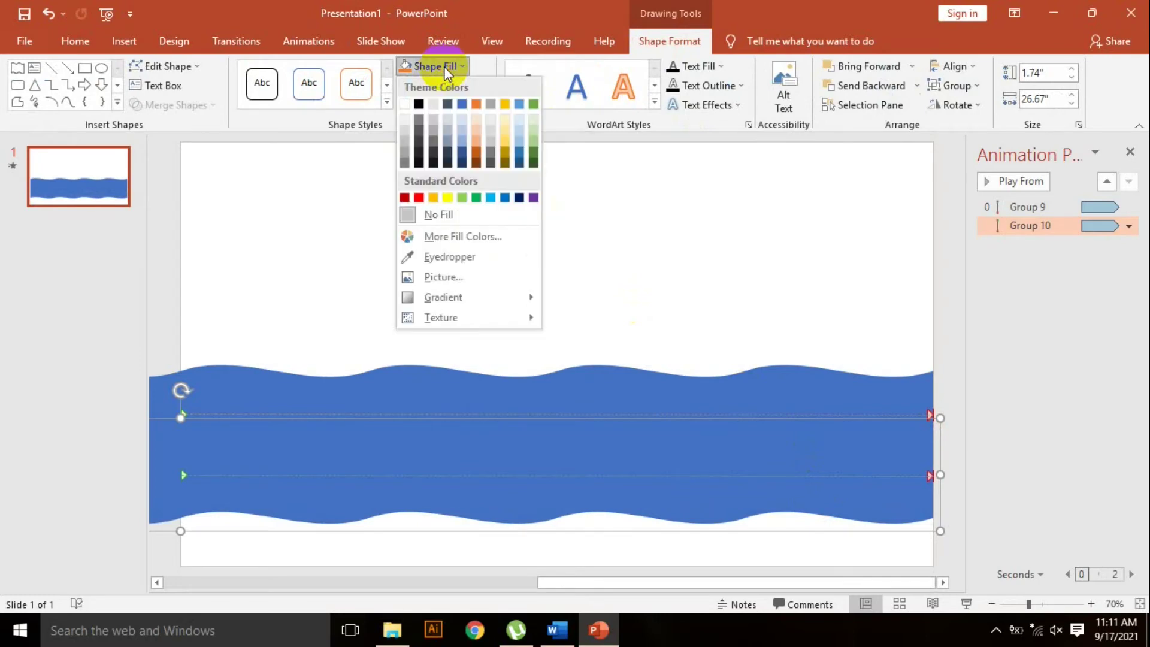
{"action": "left_click", "coordinate": [462, 149]}
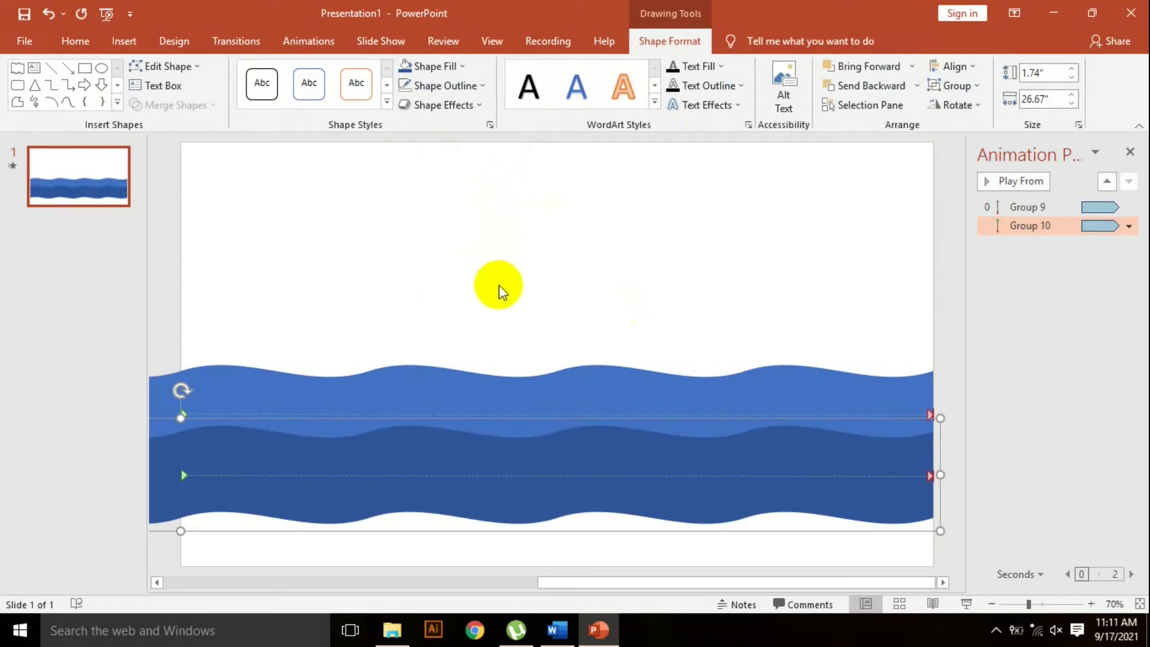
- Duplicate the band again, fill the newest copy the darkest blue and reposition it
{"action": "key", "text": "ctrl+d"}
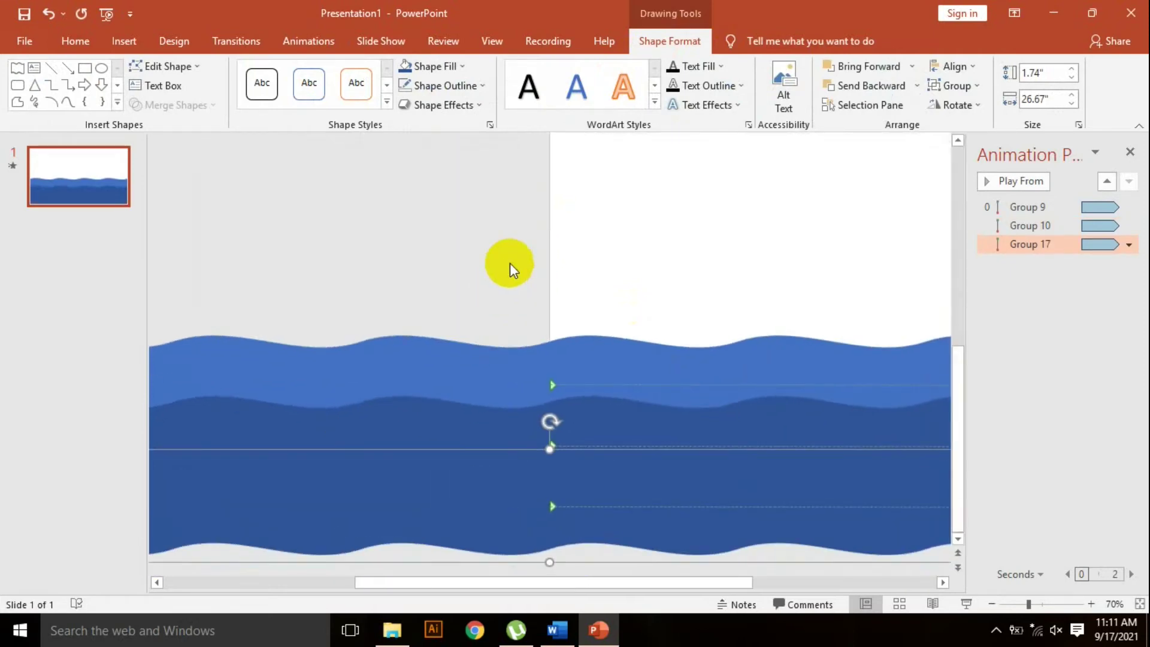
{"action": "left_click", "coordinate": [461, 67]}
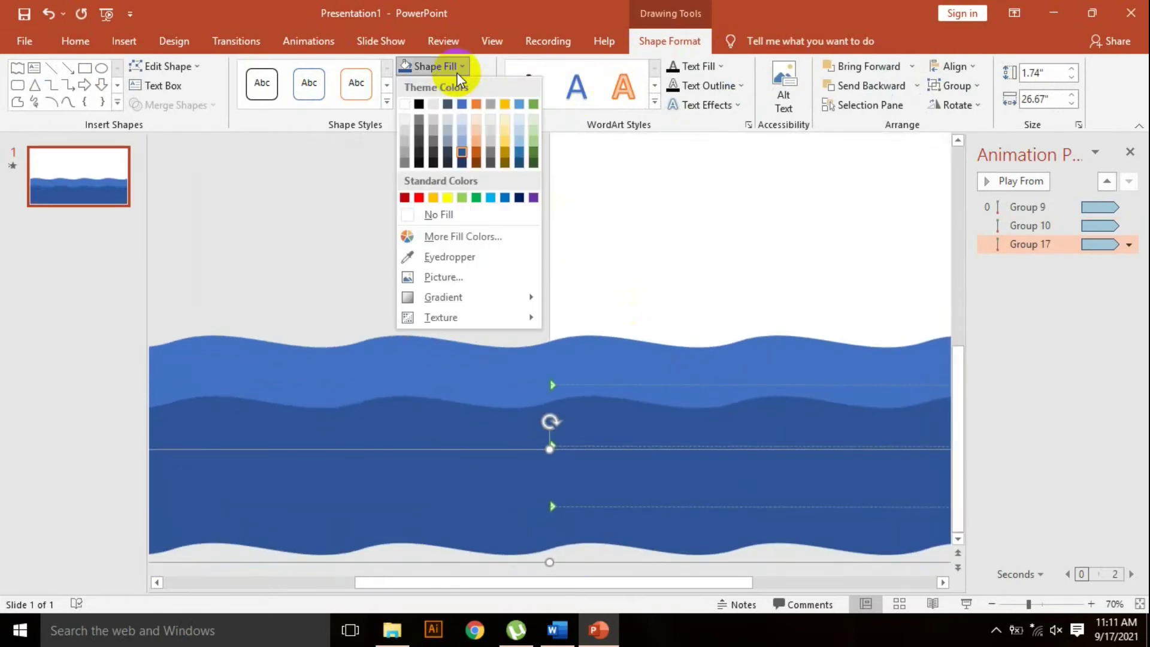
{"action": "left_click", "coordinate": [462, 165]}
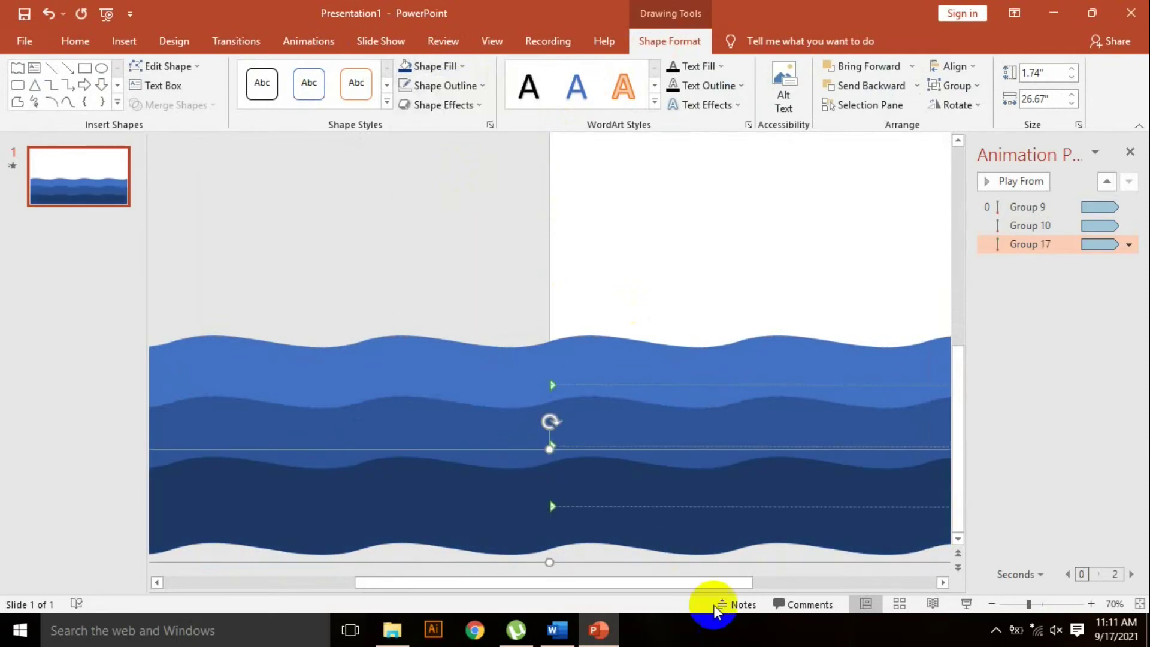
{"action": "left_click_drag", "start_coordinate": [649, 576], "coordinate": [844, 576]}
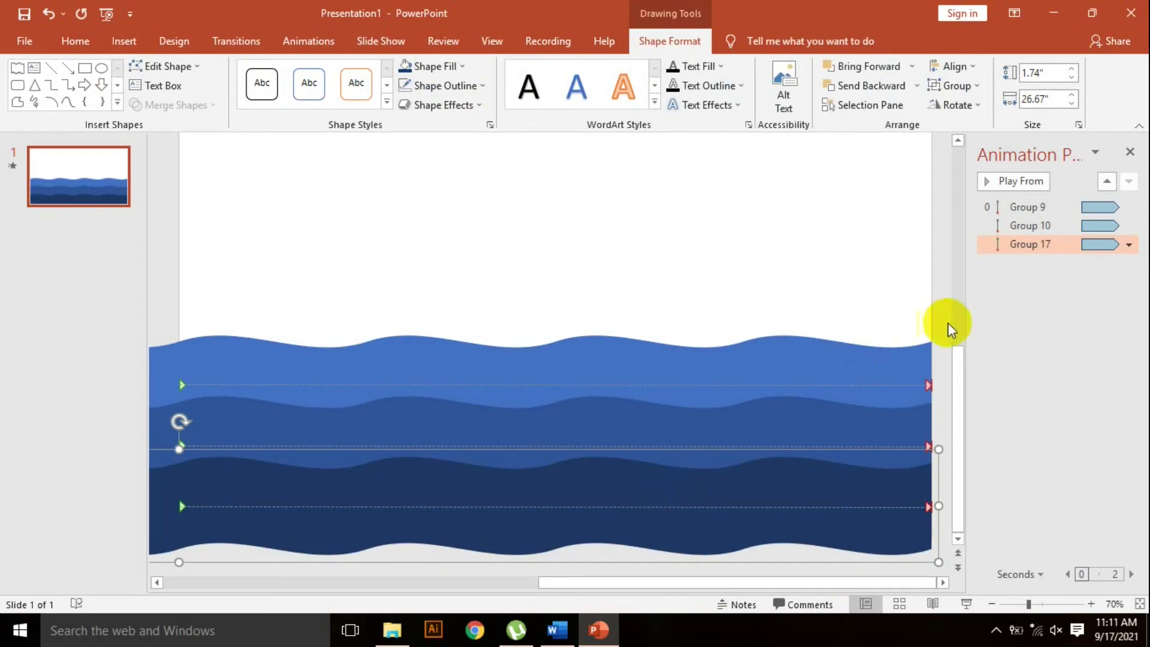
- In Group 10's effect Timing settings, choose a new duration for its motion and confirm
{"action": "left_click", "coordinate": [1039, 305]}
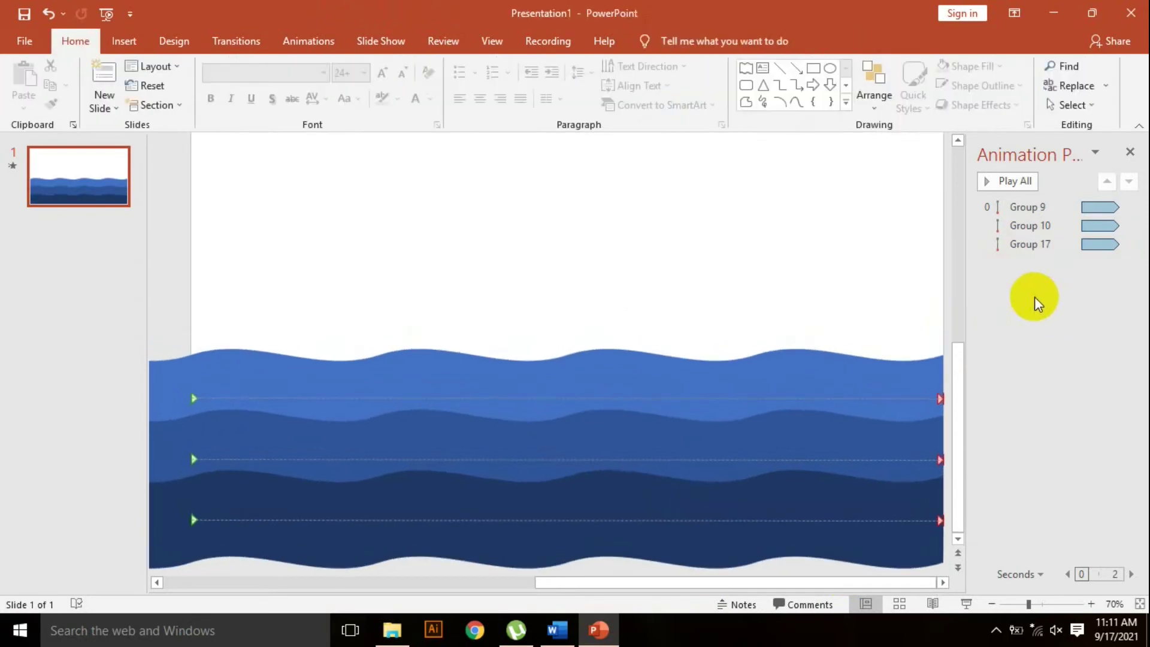
{"action": "double_click", "coordinate": [1022, 226]}
{"action": "left_click", "coordinate": [486, 181]}
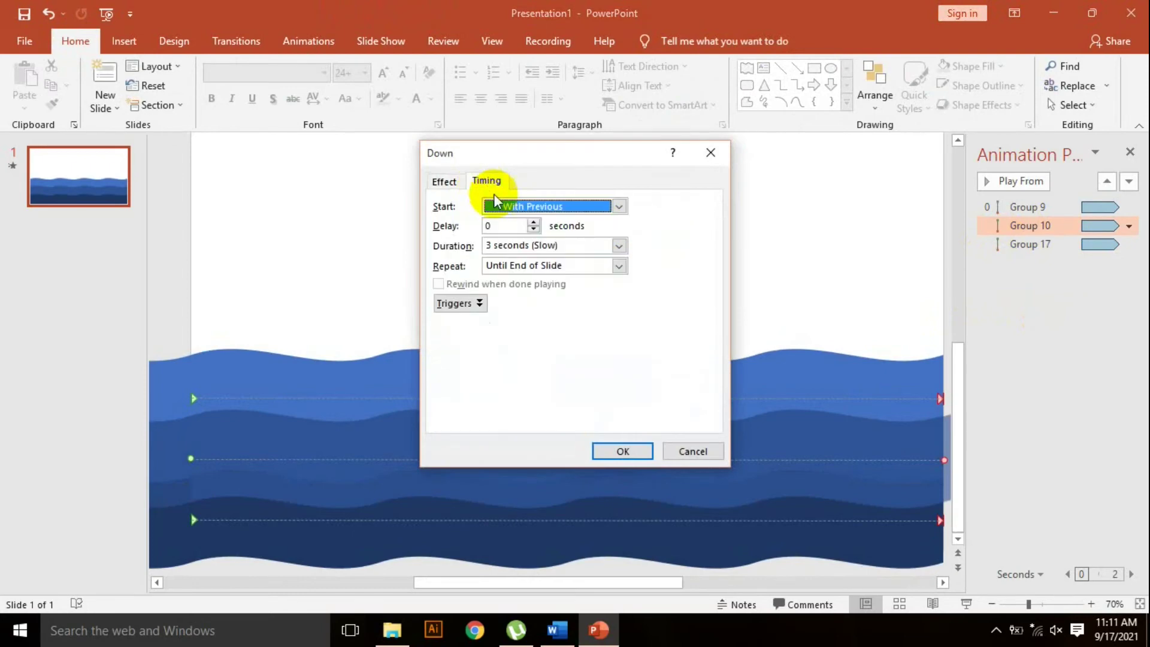
{"action": "left_click", "coordinate": [618, 246]}
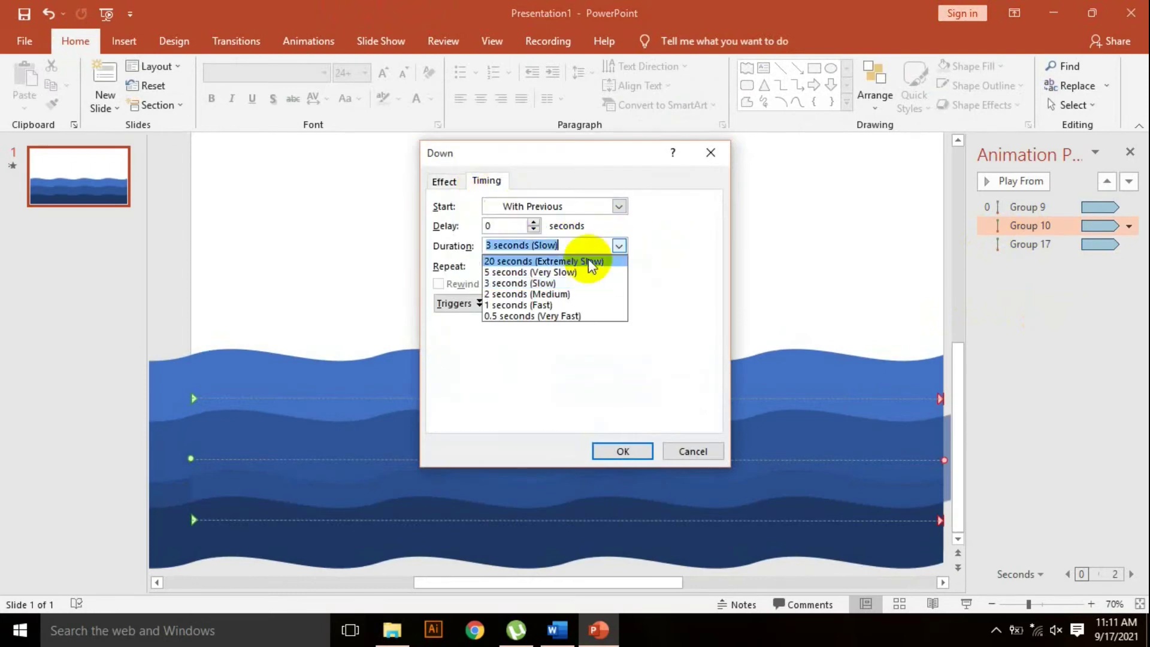
{"action": "left_click", "coordinate": [542, 274]}
{"action": "left_click", "coordinate": [621, 449]}
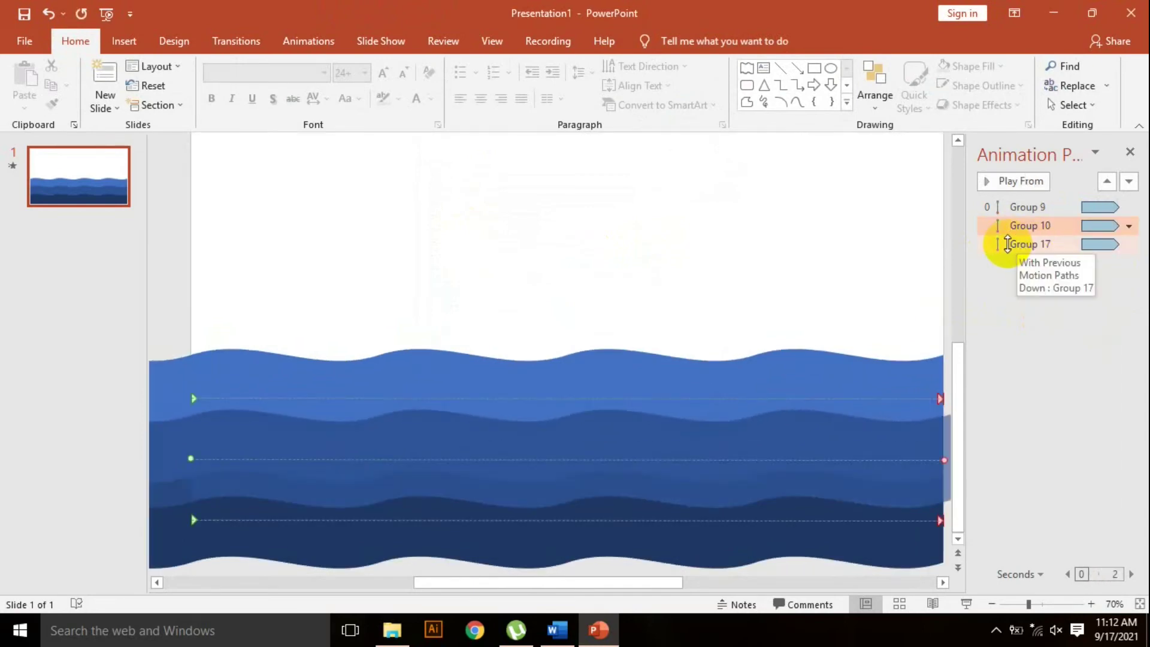
- Change Group 17's motion duration from 3 to 7 seconds in its Timing settings
{"action": "double_click", "coordinate": [1014, 245]}
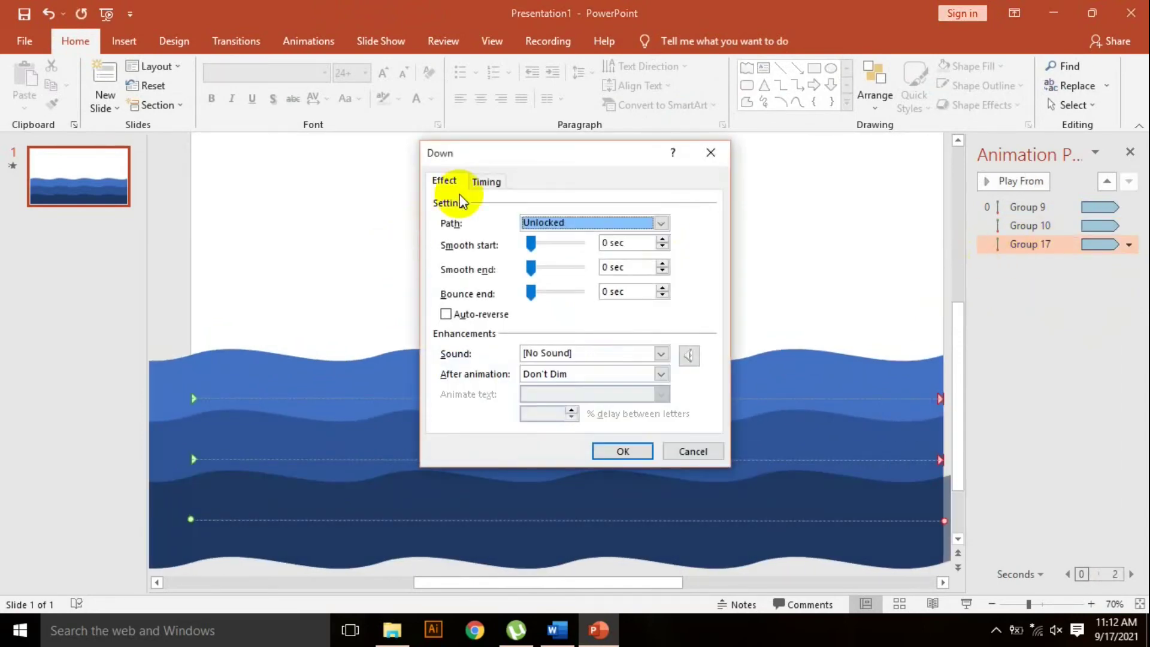
{"action": "left_click", "coordinate": [484, 181]}
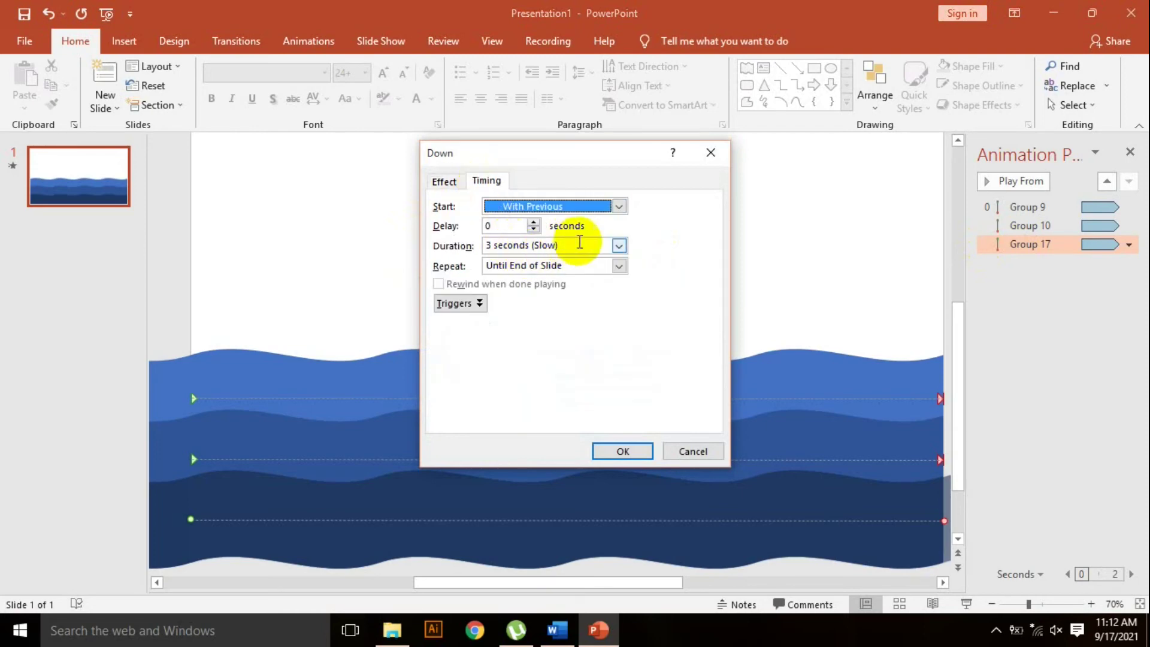
{"action": "left_click", "coordinate": [489, 245]}
{"action": "double_click", "coordinate": [491, 245]}
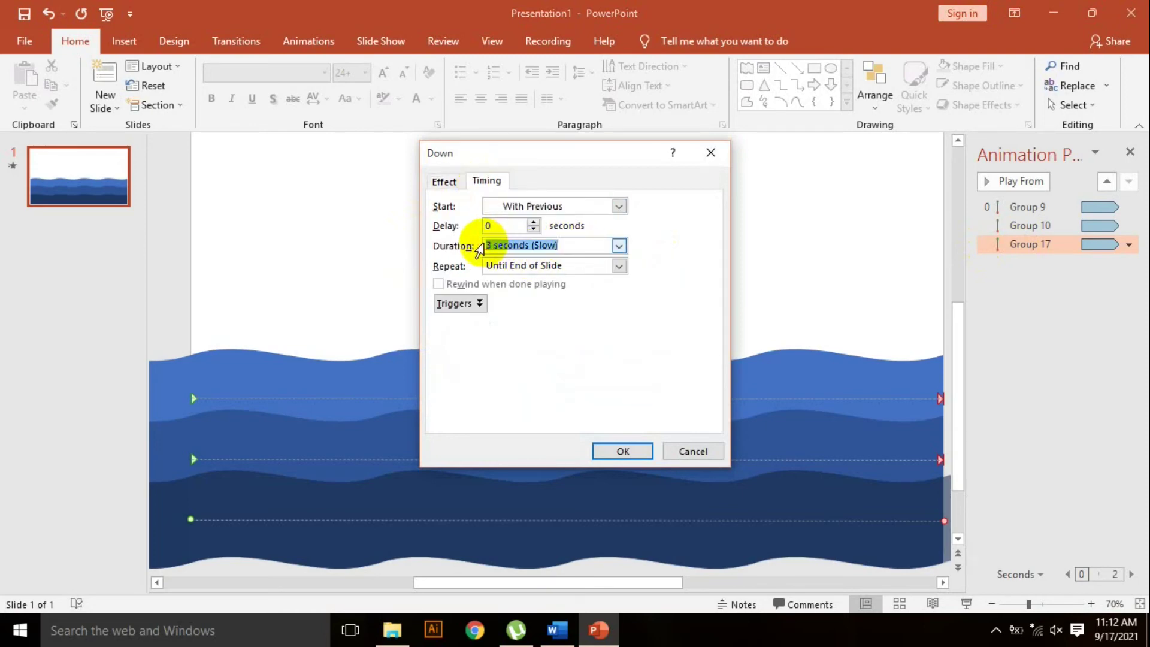
{"action": "left_click_drag", "start_coordinate": [490, 244], "coordinate": [485, 247]}
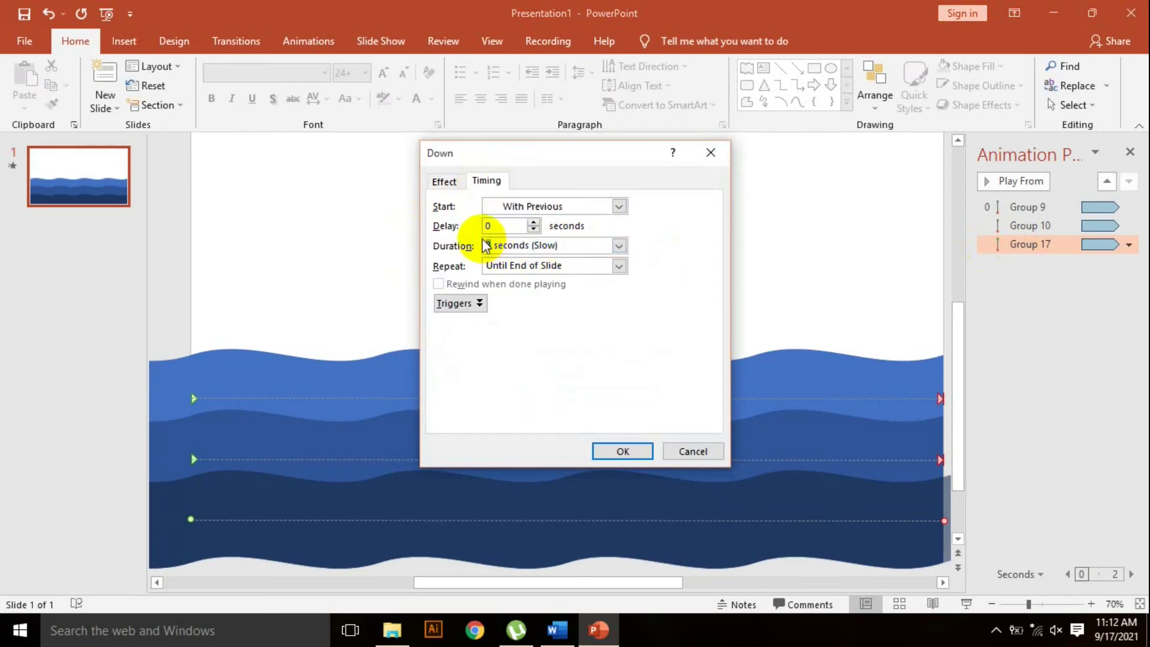
{"action": "type", "text": "7"}
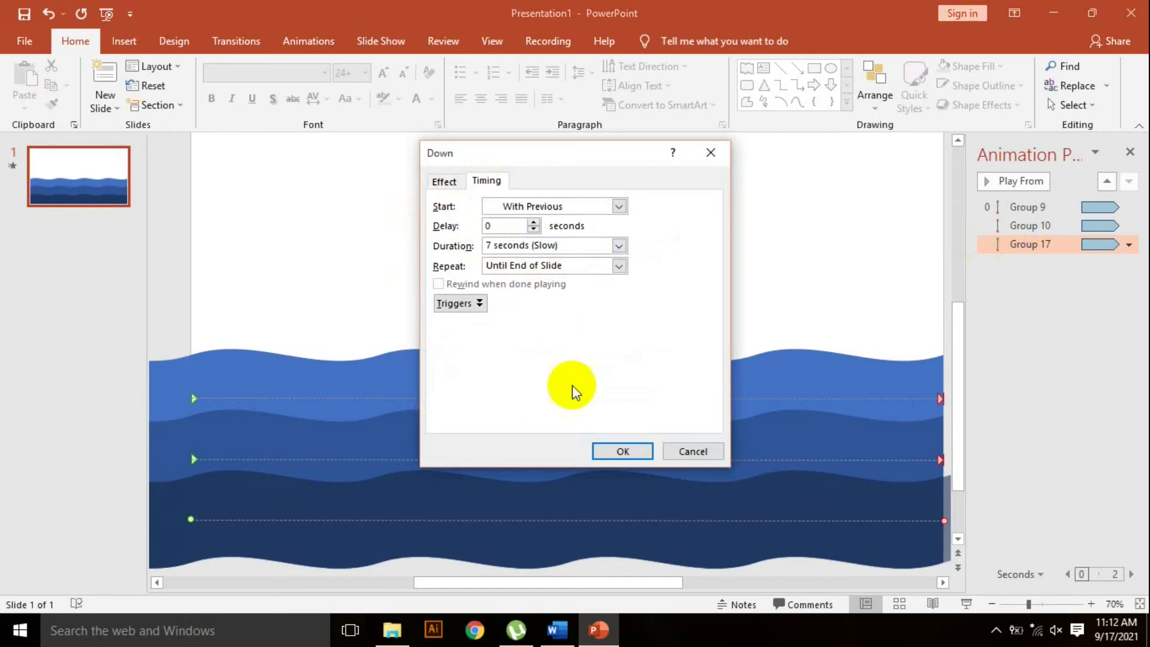
{"action": "left_click", "coordinate": [611, 450]}
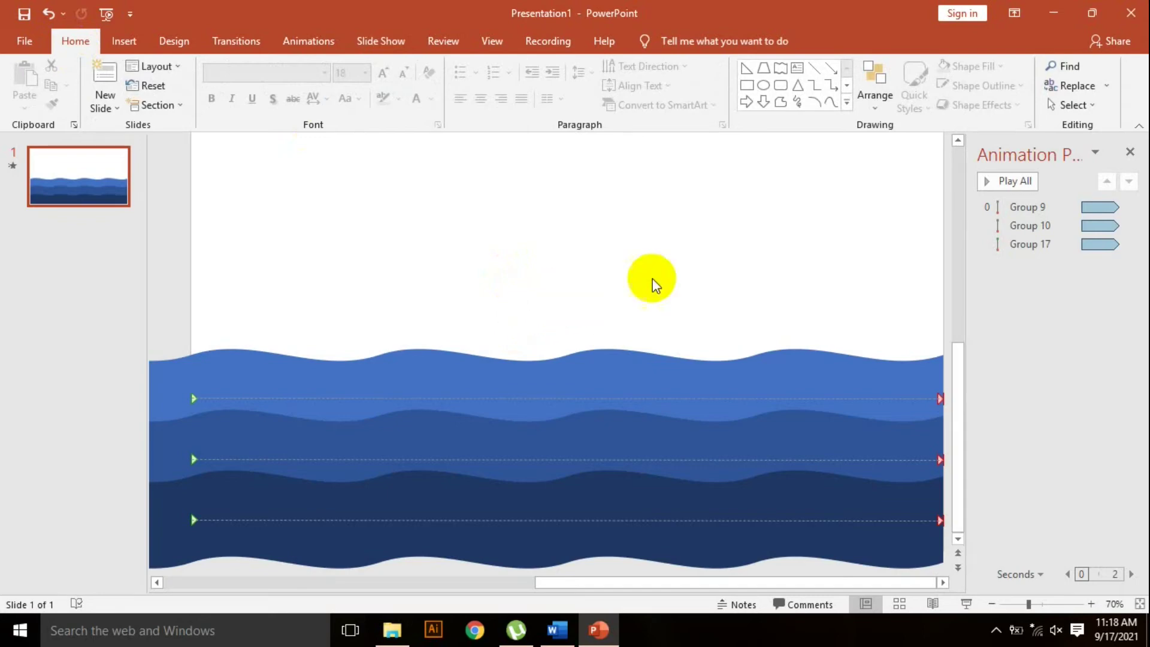
- Draw a trapezoid above the waves, filled black with no outline
{"action": "left_click", "coordinate": [846, 103]}
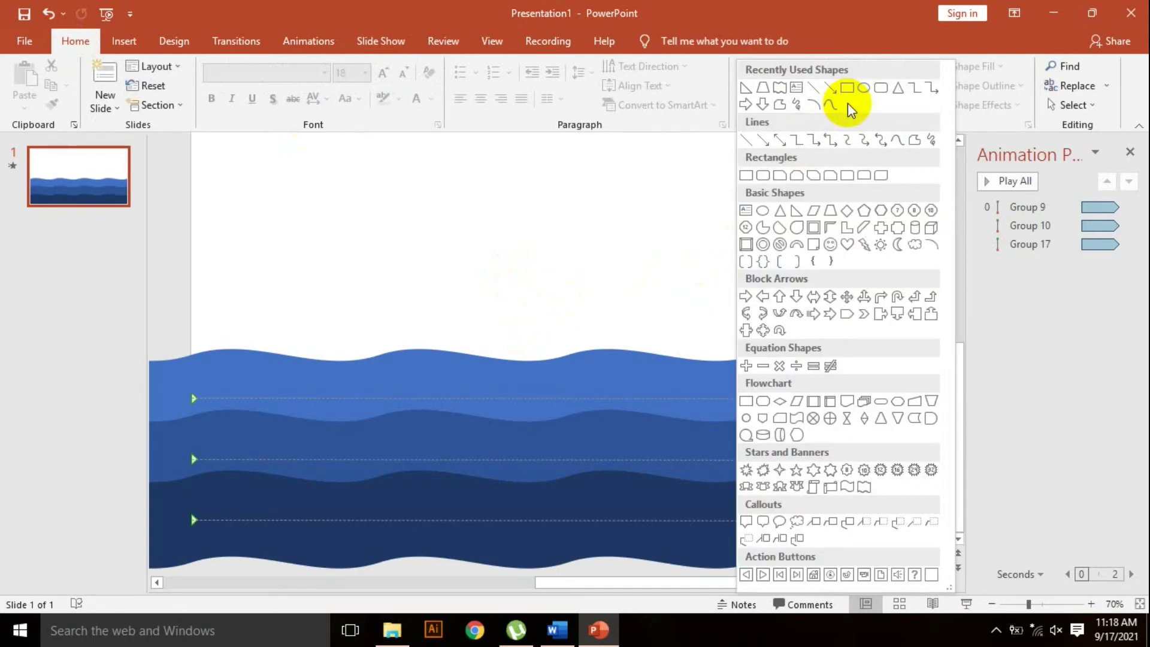
{"action": "left_click", "coordinate": [830, 210]}
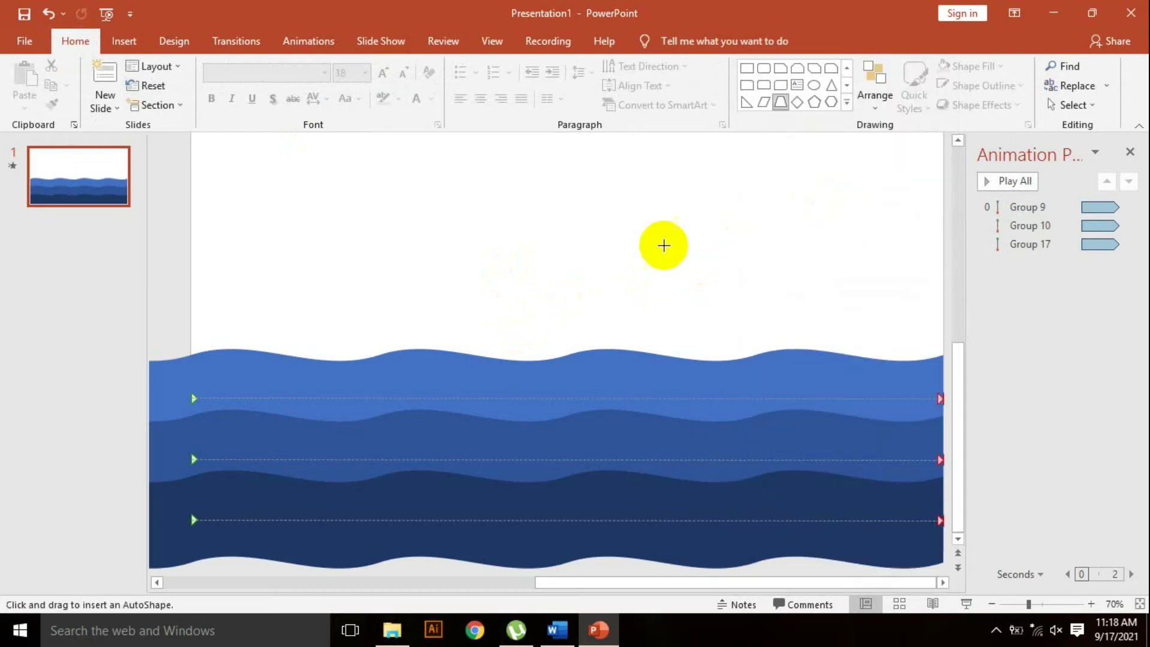
{"action": "mouse_move", "coordinate": [430, 209]}
{"action": "left_mouse_down"}
{"action": "mouse_move", "coordinate": [586, 312]}
{"action": "mouse_move", "coordinate": [640, 308]}
{"action": "mouse_move", "coordinate": [623, 308]}
{"action": "left_mouse_up"}
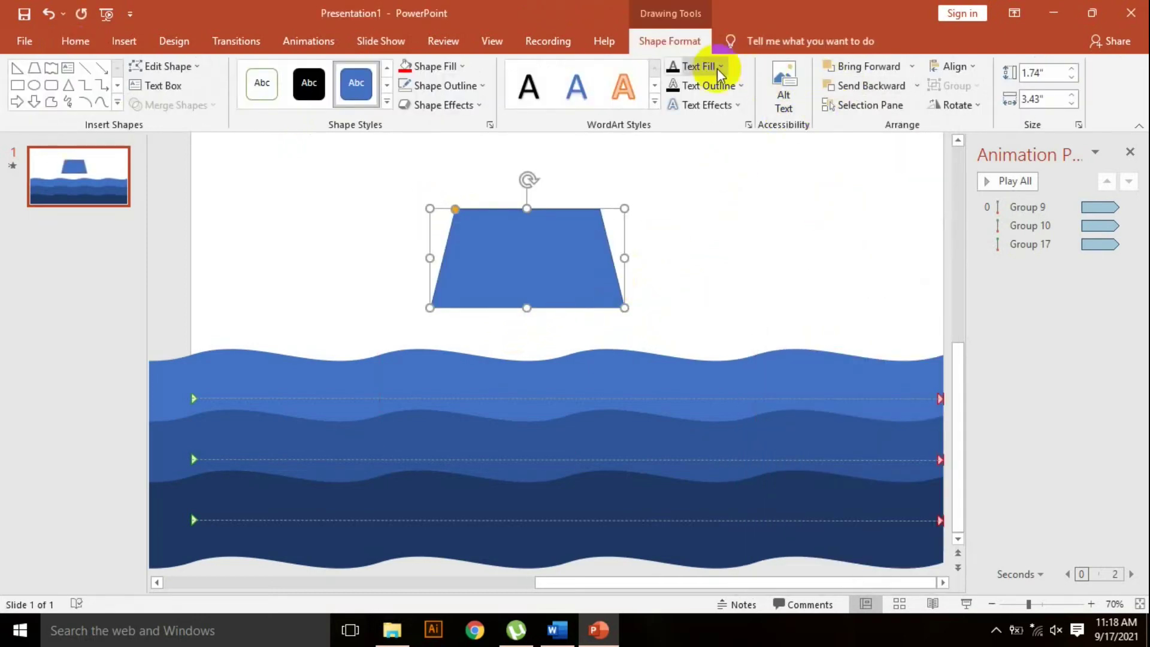
{"action": "left_click", "coordinate": [452, 70]}
{"action": "left_click", "coordinate": [422, 103]}
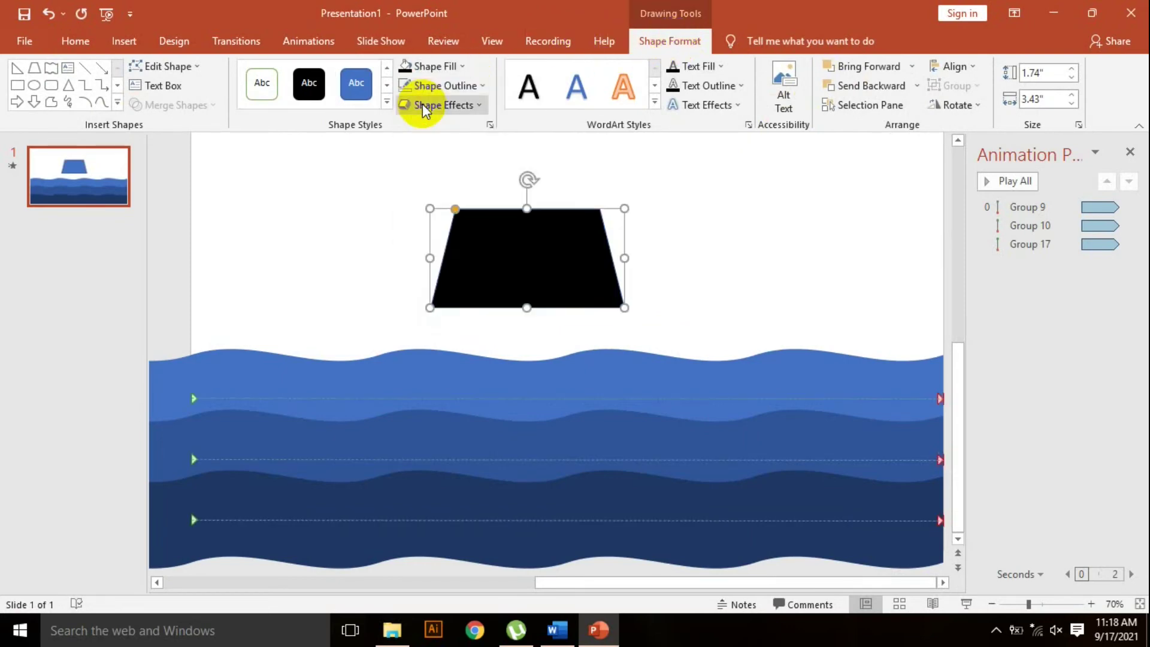
{"action": "left_click", "coordinate": [440, 87]}
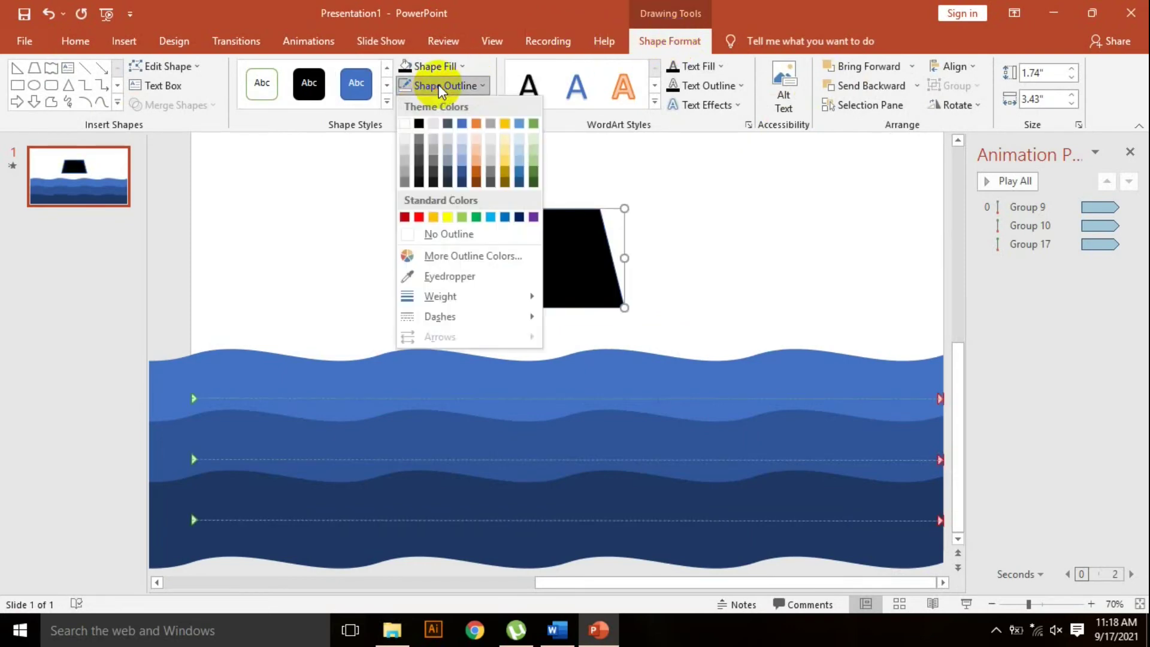
{"action": "left_click", "coordinate": [449, 234]}
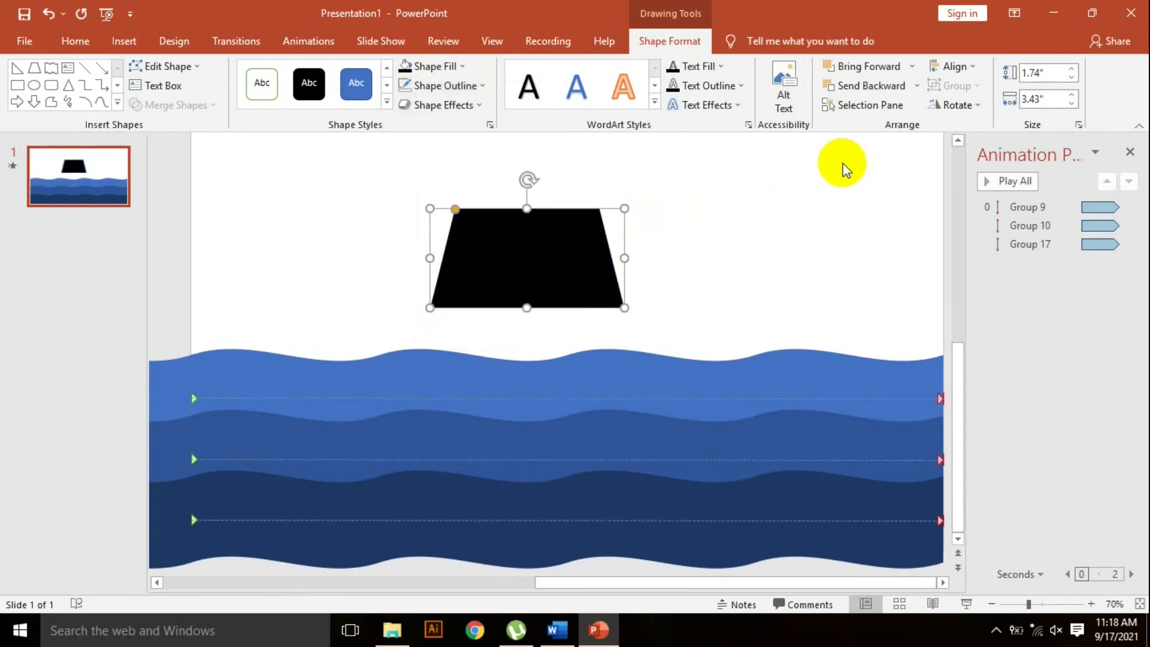
- Flip the trapezoid vertically into a hull, narrow its bottom and set it on the top wave
{"action": "left_click", "coordinate": [953, 105]}
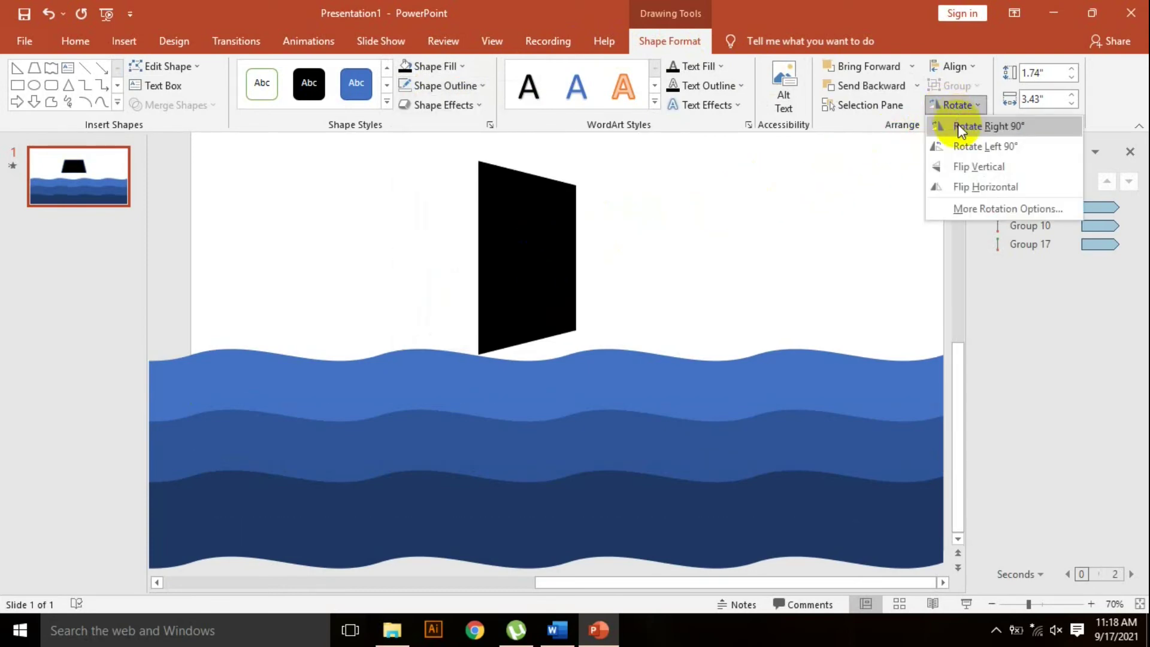
{"action": "left_click", "coordinate": [959, 175]}
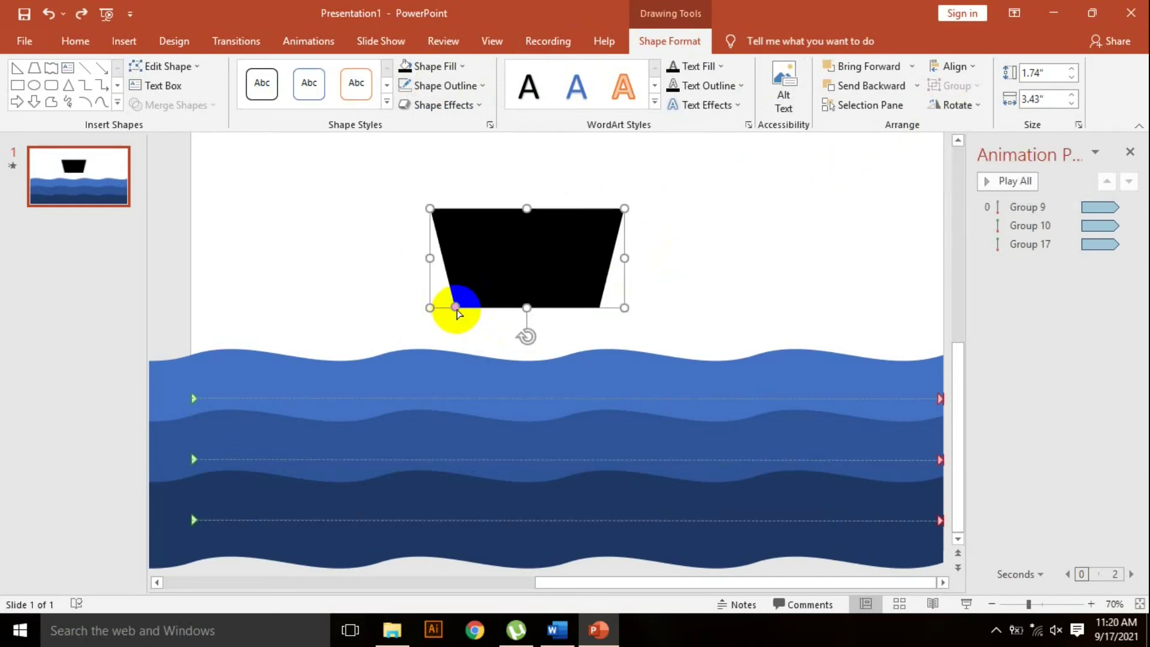
{"action": "left_click_drag", "start_coordinate": [455, 309], "coordinate": [474, 304]}
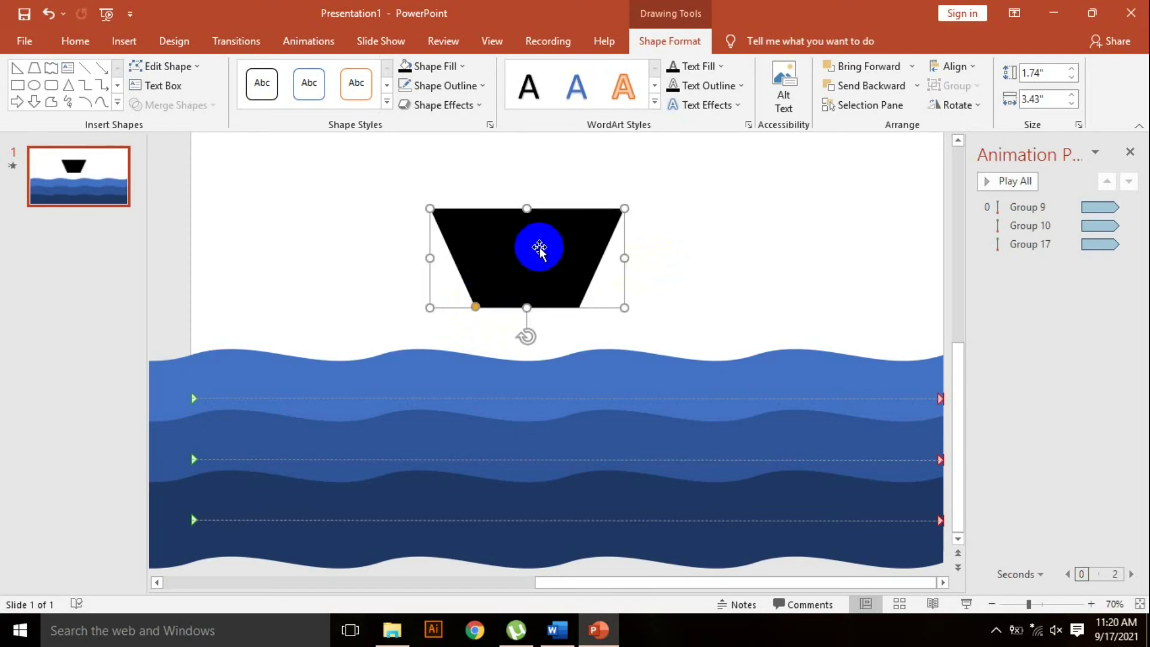
{"action": "left_click_drag", "start_coordinate": [539, 248], "coordinate": [533, 328]}
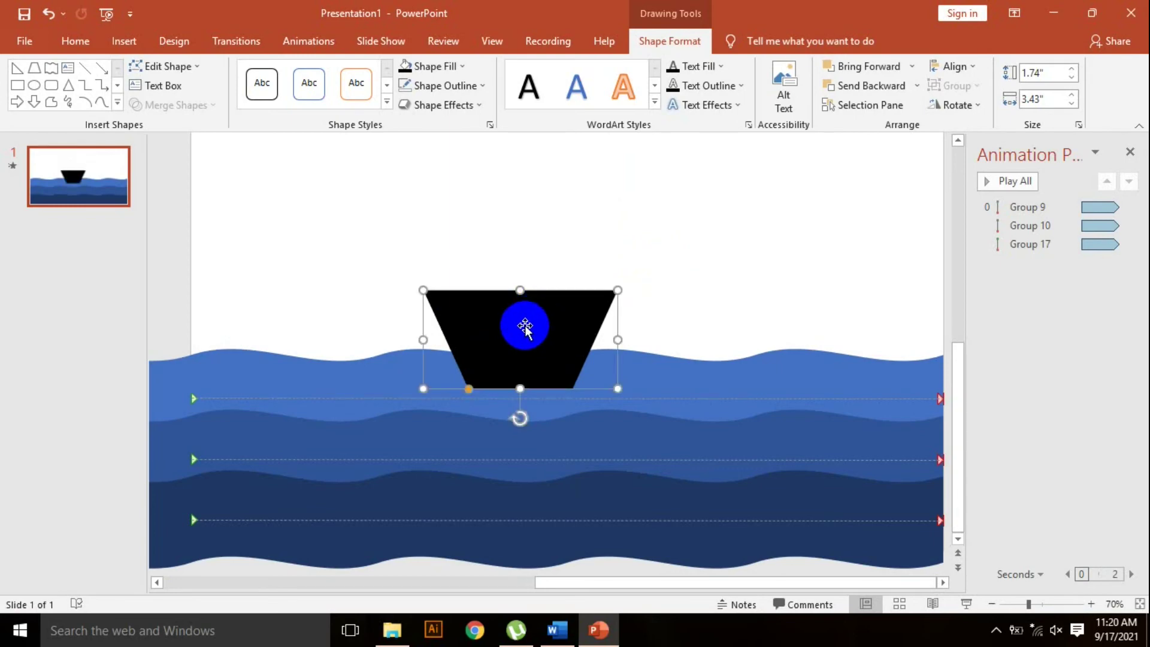
- Draw a right-triangle sail centred above the hull, filled red with no outline
{"action": "left_click", "coordinate": [426, 226]}
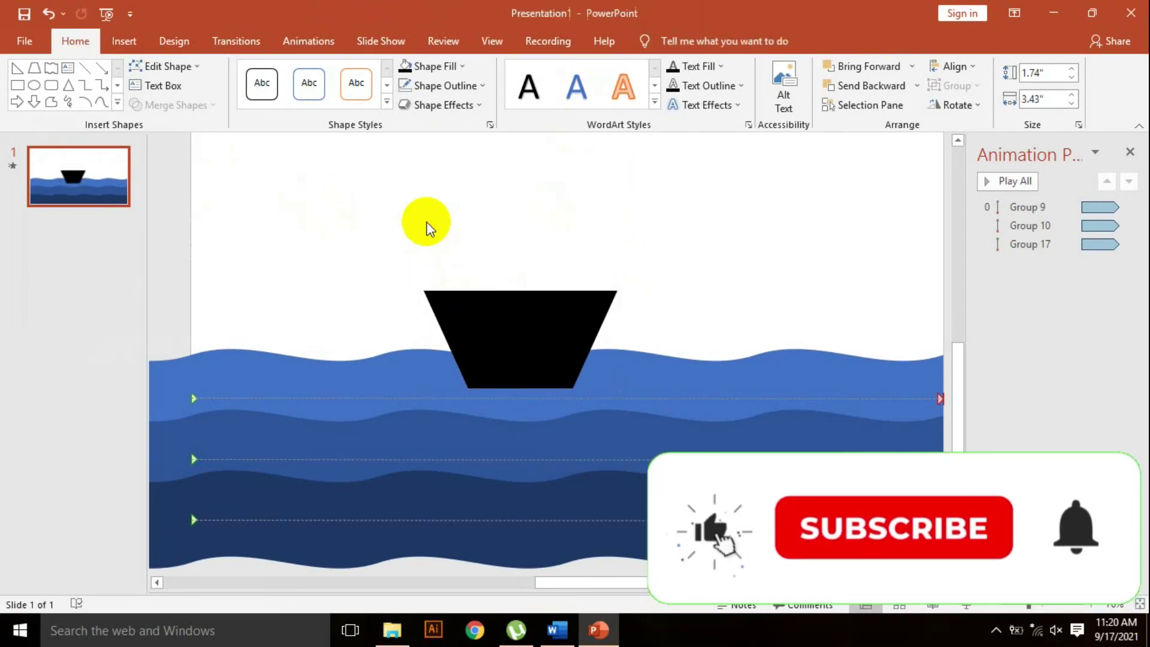
{"action": "left_click", "coordinate": [491, 307]}
{"action": "left_click", "coordinate": [475, 244]}
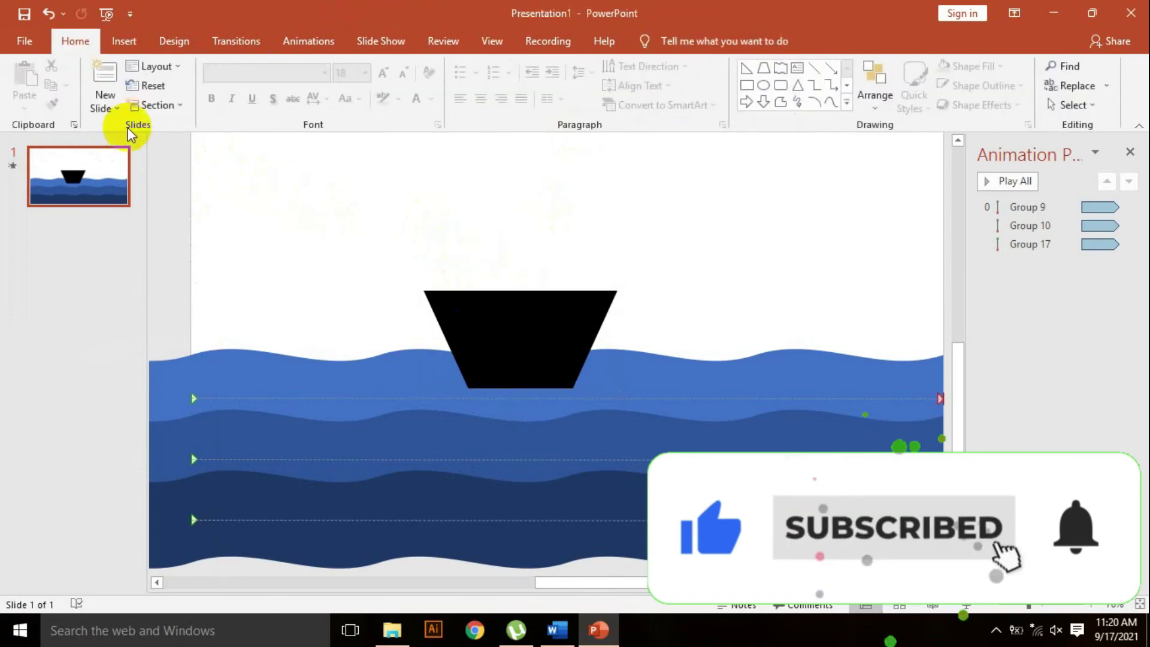
{"action": "left_click", "coordinate": [846, 101]}
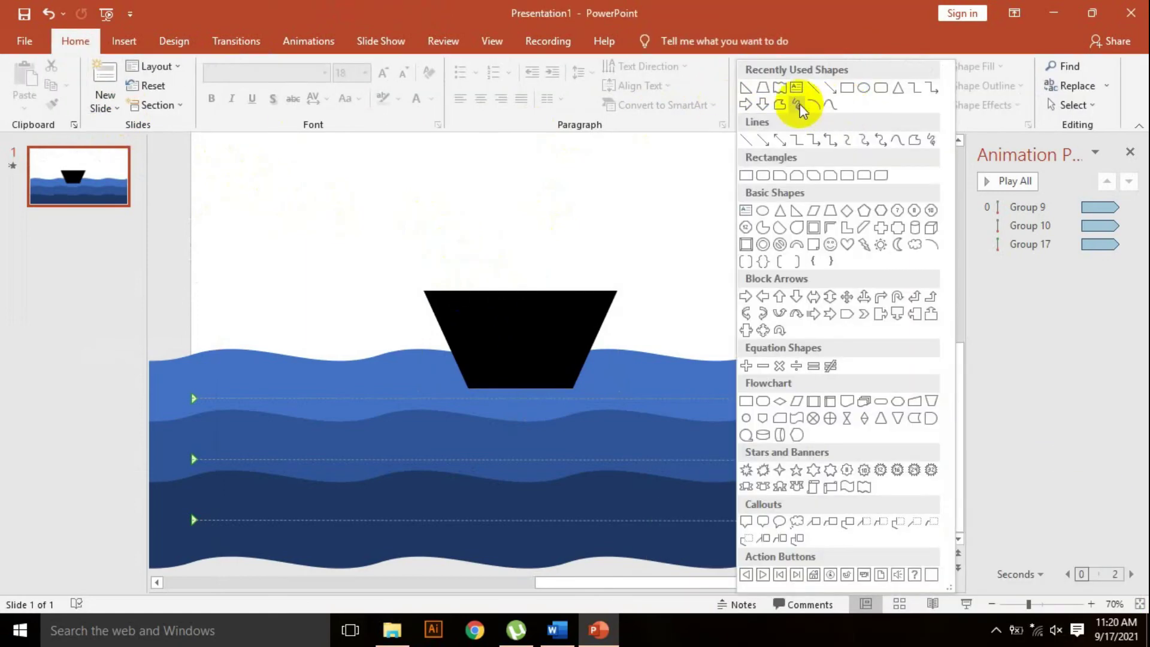
{"action": "left_click", "coordinate": [795, 211]}
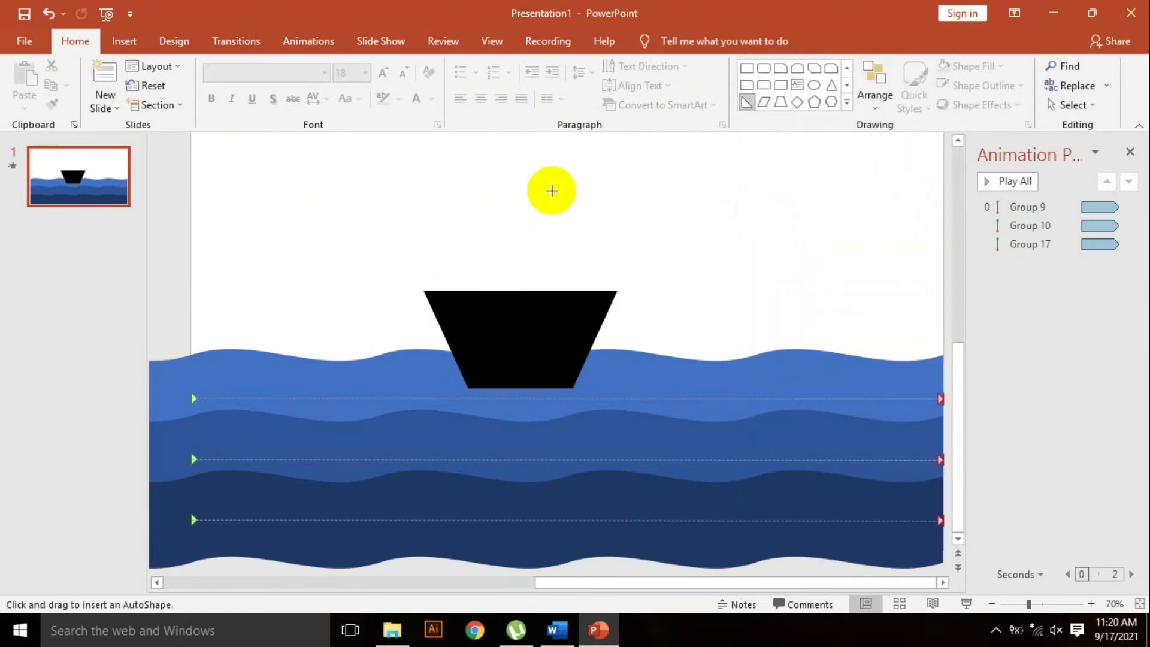
{"action": "left_click_drag", "start_coordinate": [533, 170], "coordinate": [597, 286]}
{"action": "left_click_drag", "start_coordinate": [556, 253], "coordinate": [547, 250]}
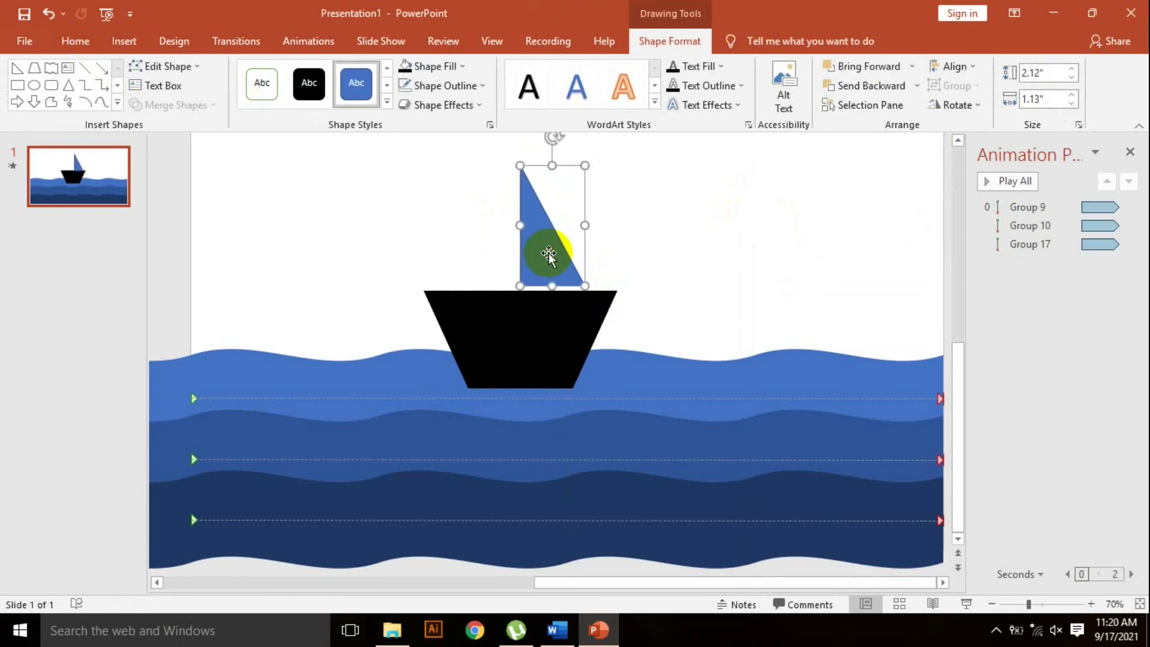
{"action": "left_click", "coordinate": [443, 67]}
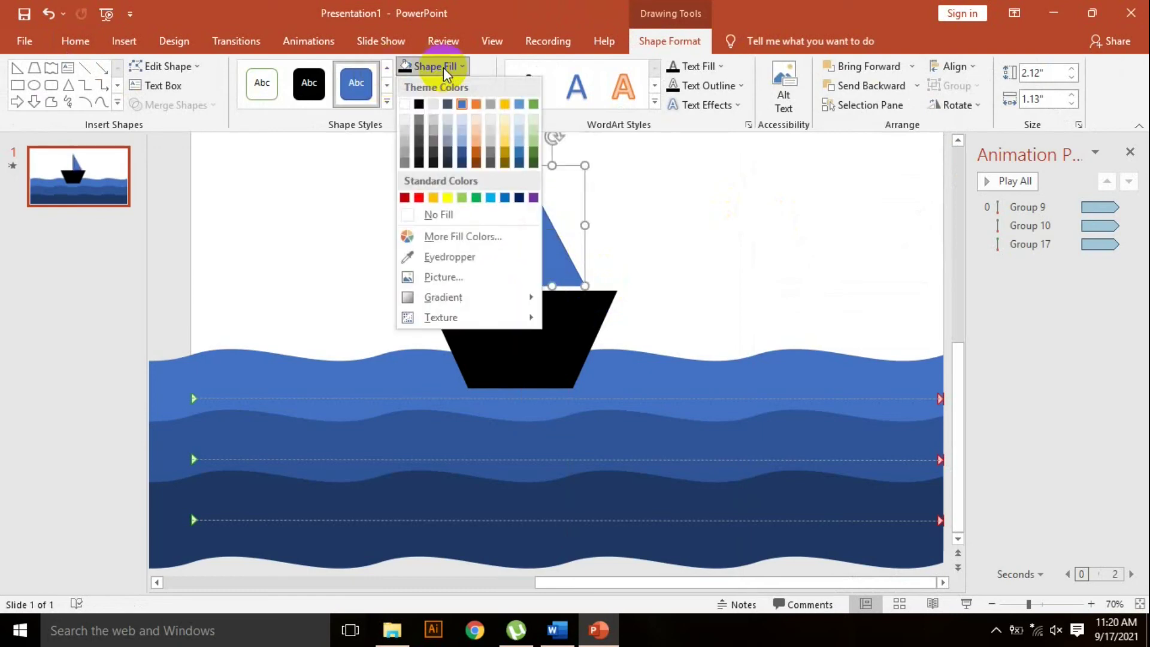
{"action": "left_click", "coordinate": [419, 194]}
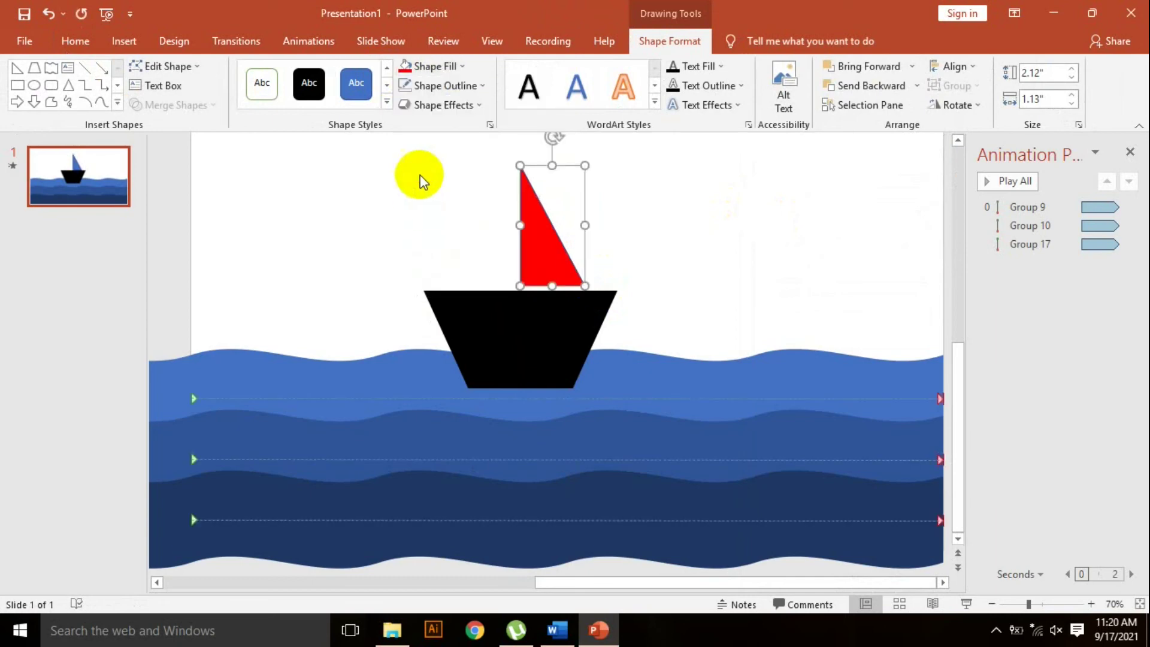
{"action": "left_click", "coordinate": [437, 90]}
{"action": "left_click", "coordinate": [432, 229]}
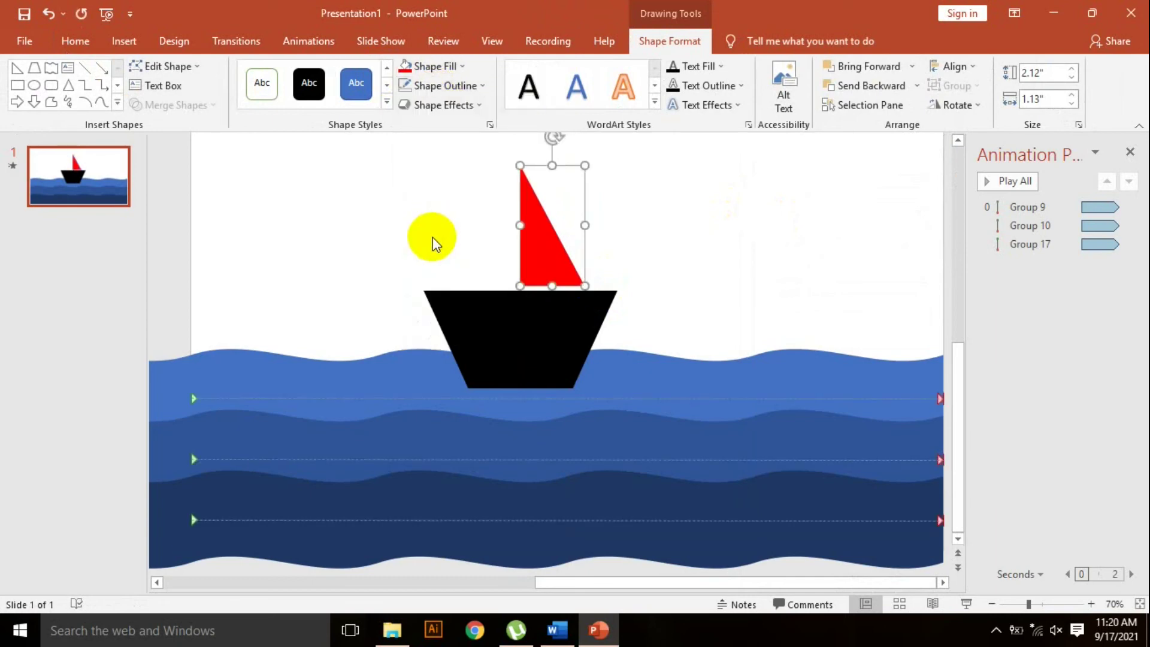
- Duplicate the sail, flip it horizontally, move it left and make it smaller
{"action": "key", "text": "ctrl+d"}
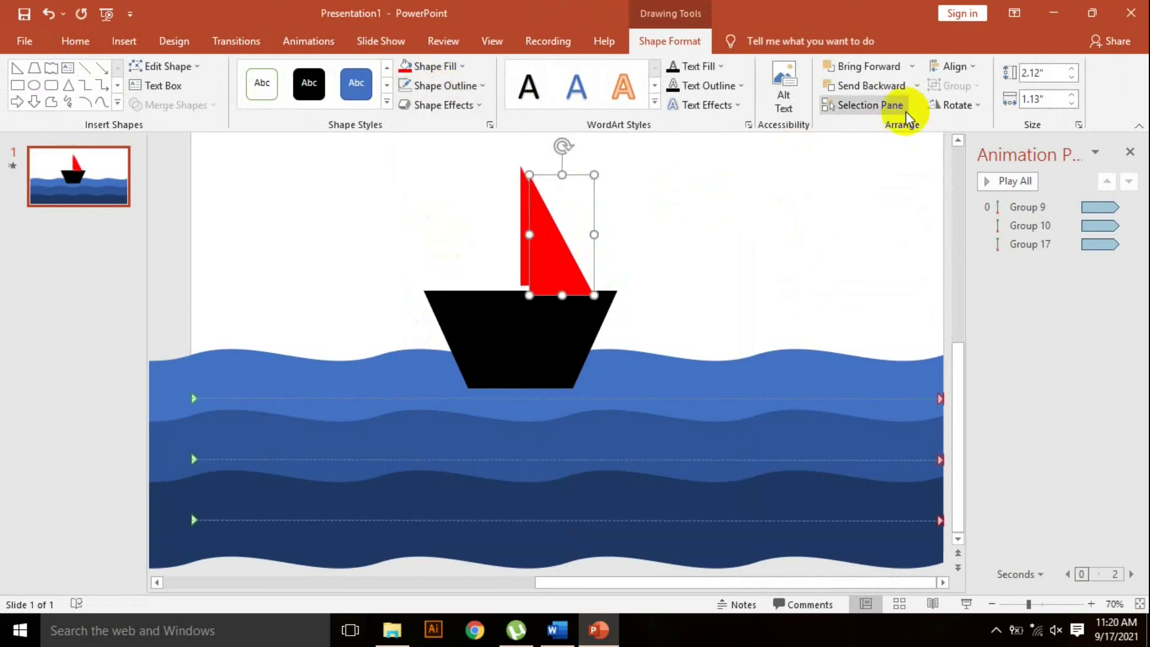
{"action": "left_click", "coordinate": [953, 105]}
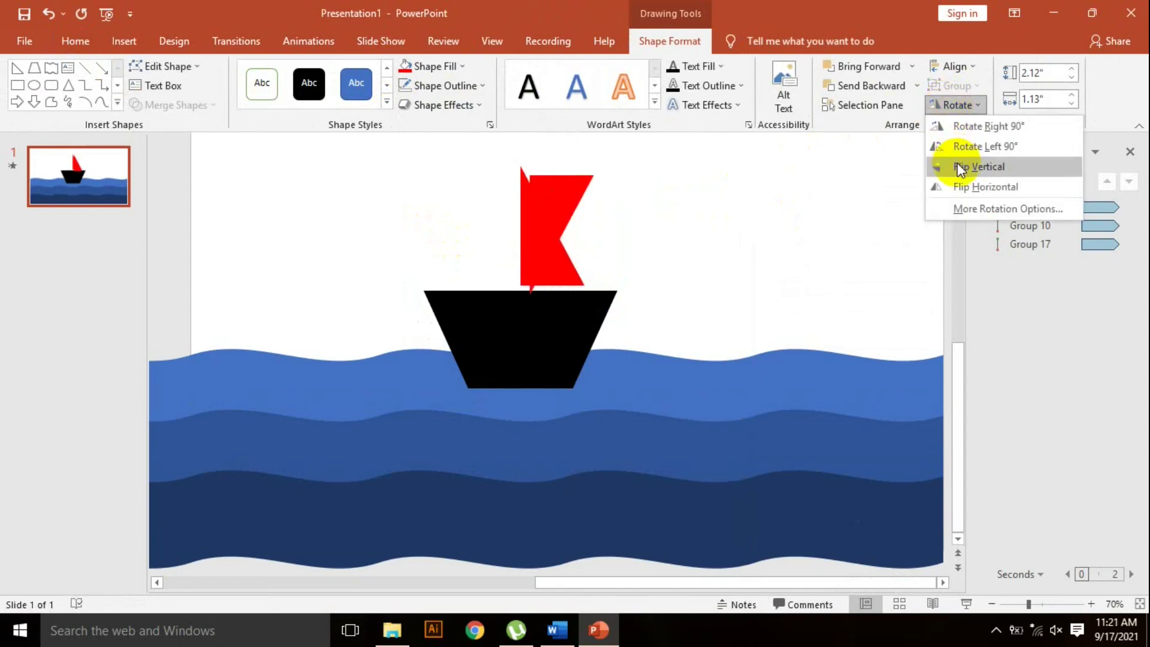
{"action": "left_click", "coordinate": [982, 187]}
{"action": "left_click_drag", "start_coordinate": [577, 267], "coordinate": [483, 259]}
{"action": "left_click_drag", "start_coordinate": [444, 167], "coordinate": [465, 193]}
- Nudge the smaller left sail slightly right to line up with the right sail
{"action": "left_click", "coordinate": [708, 236]}
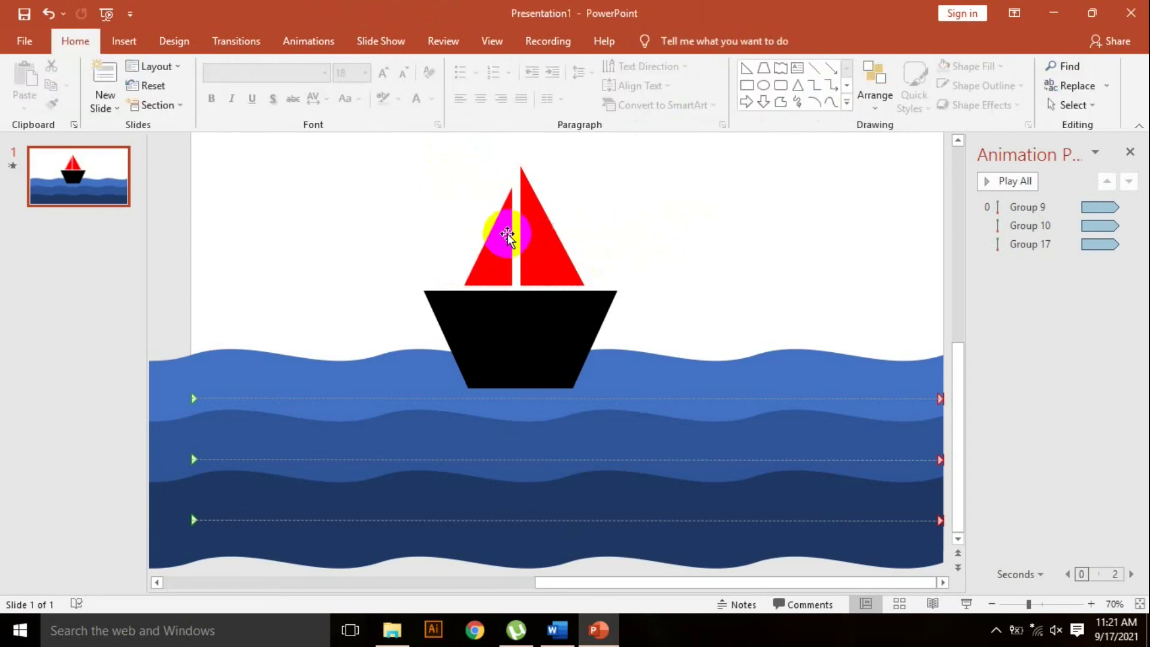
{"action": "left_click", "coordinate": [539, 258]}
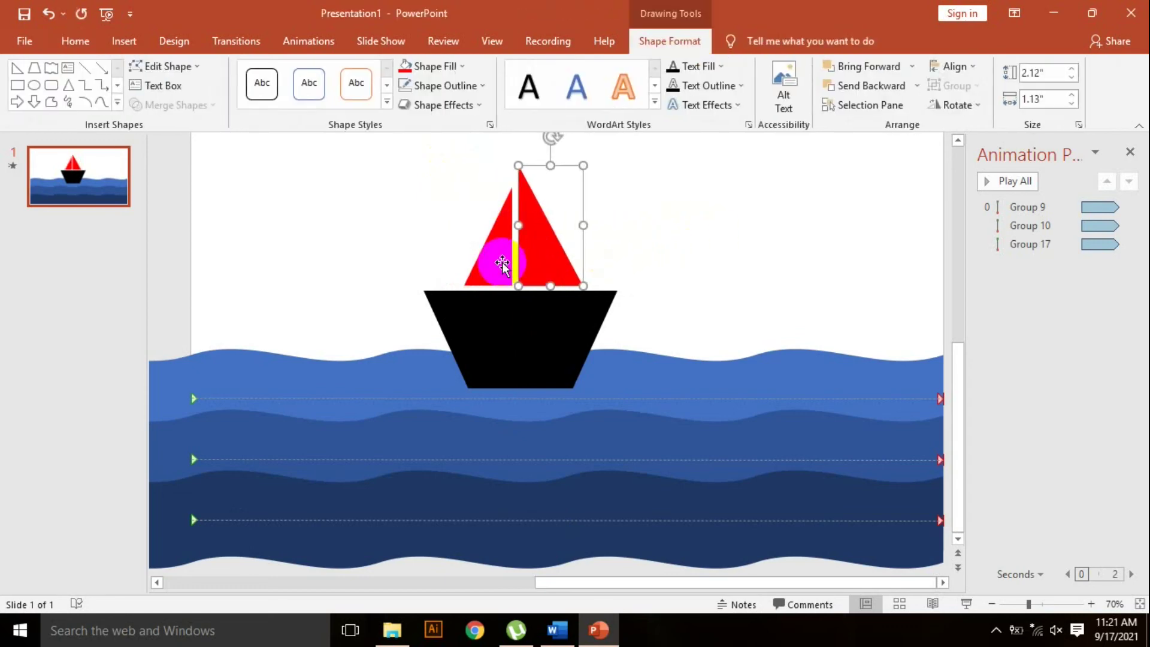
{"action": "left_click", "coordinate": [505, 263]}
{"action": "left_click_drag", "start_coordinate": [540, 272], "coordinate": [540, 265]}
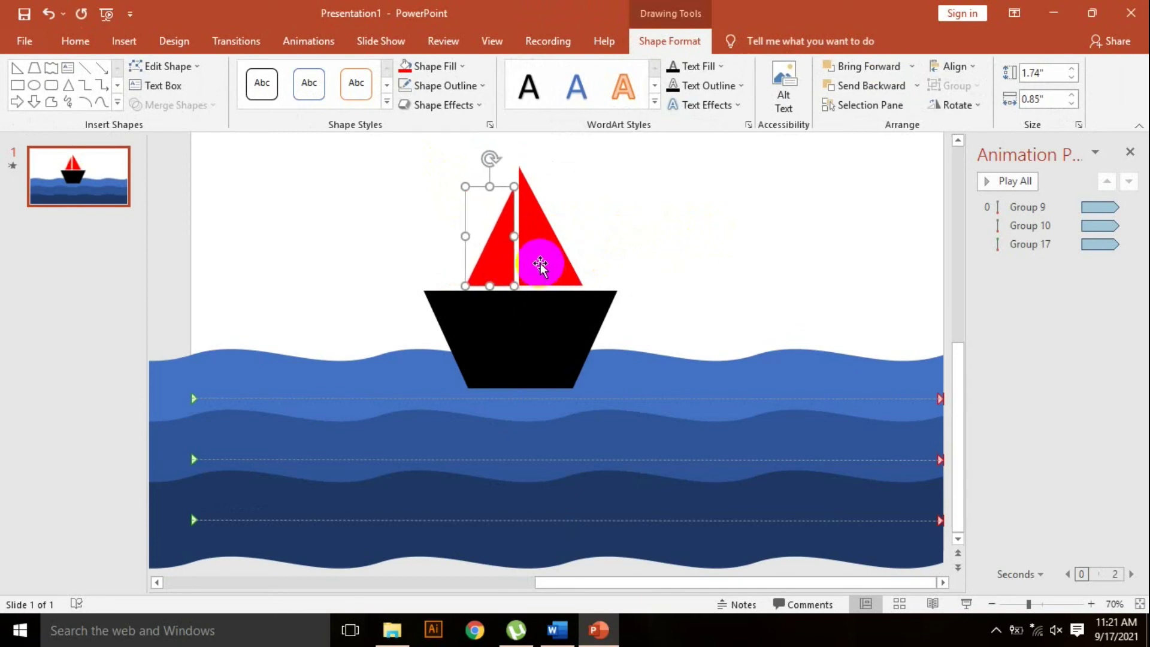
{"action": "left_click", "coordinate": [601, 239]}
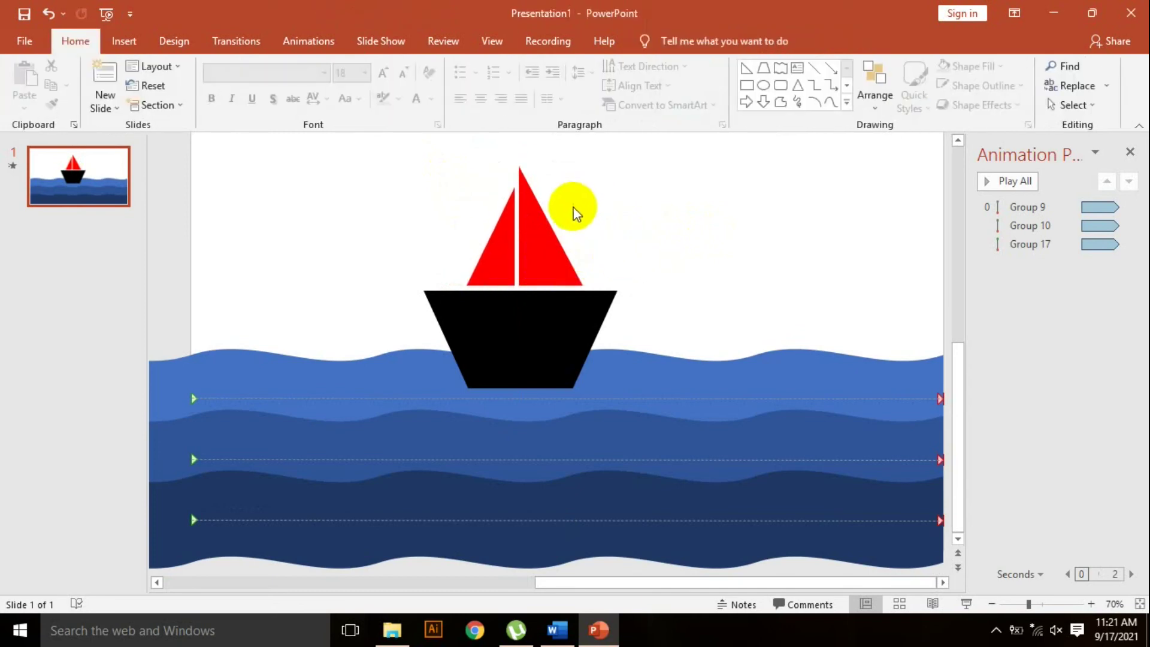
- Group both red sails and the black hull into one boat and send it behind the waves
{"action": "left_click", "coordinate": [555, 261]}
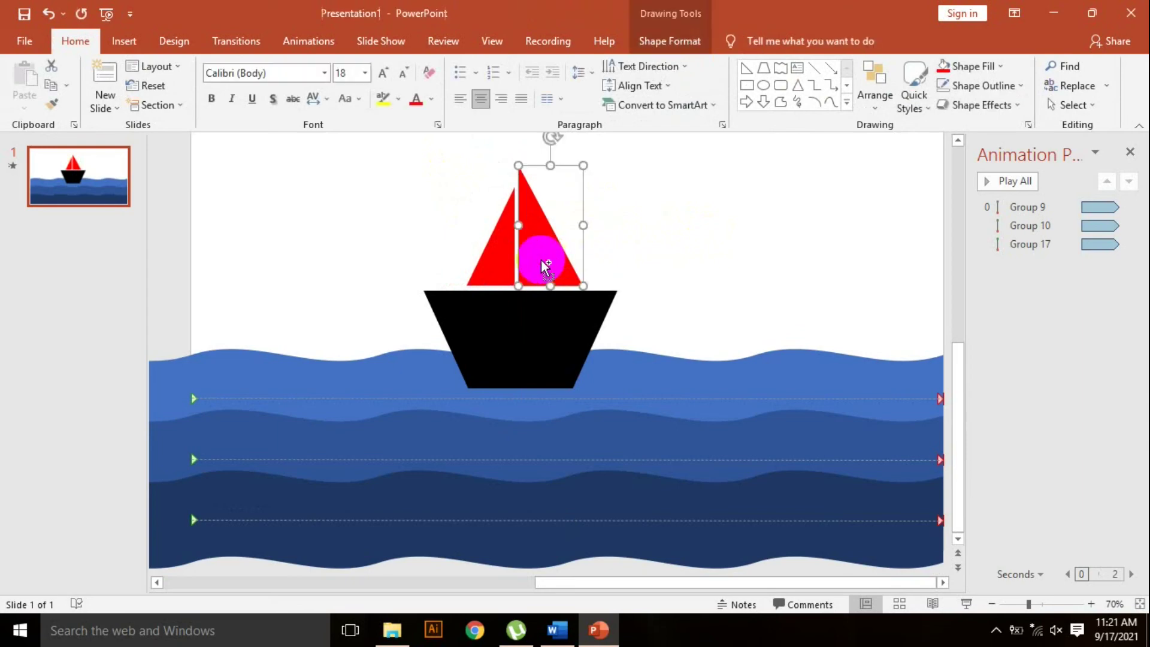
{"action": "left_click", "coordinate": [488, 251], "text": "shift"}
{"action": "left_click", "coordinate": [523, 330], "text": "shift"}
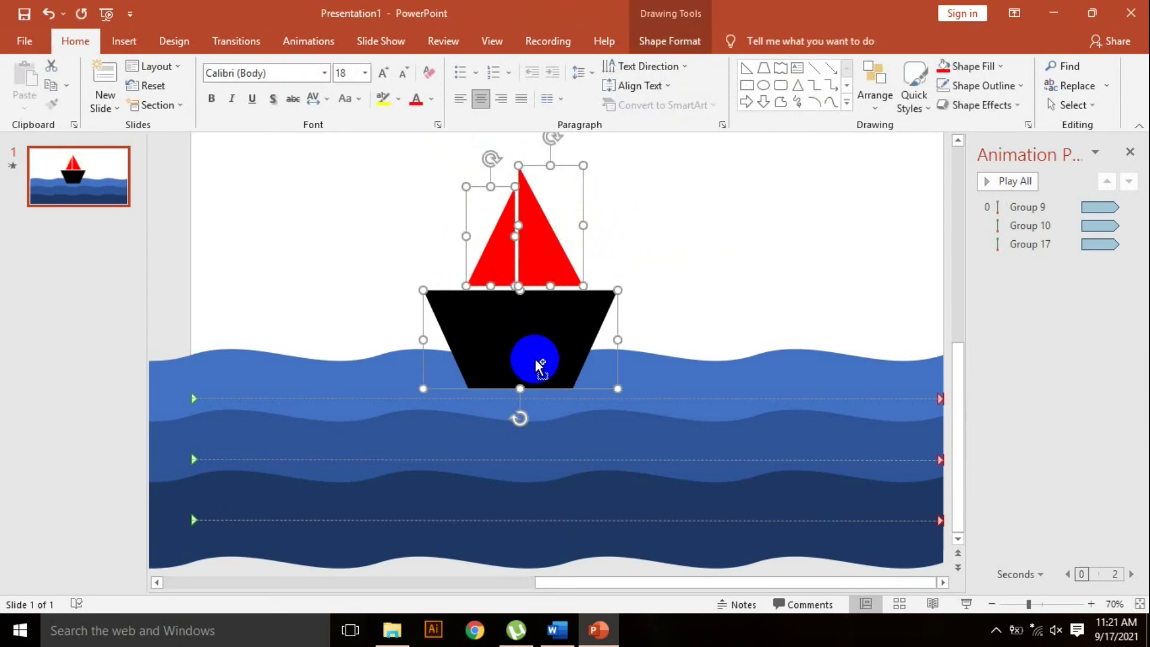
{"action": "key", "text": "ctrl+g"}
{"action": "right_click", "coordinate": [533, 323]}
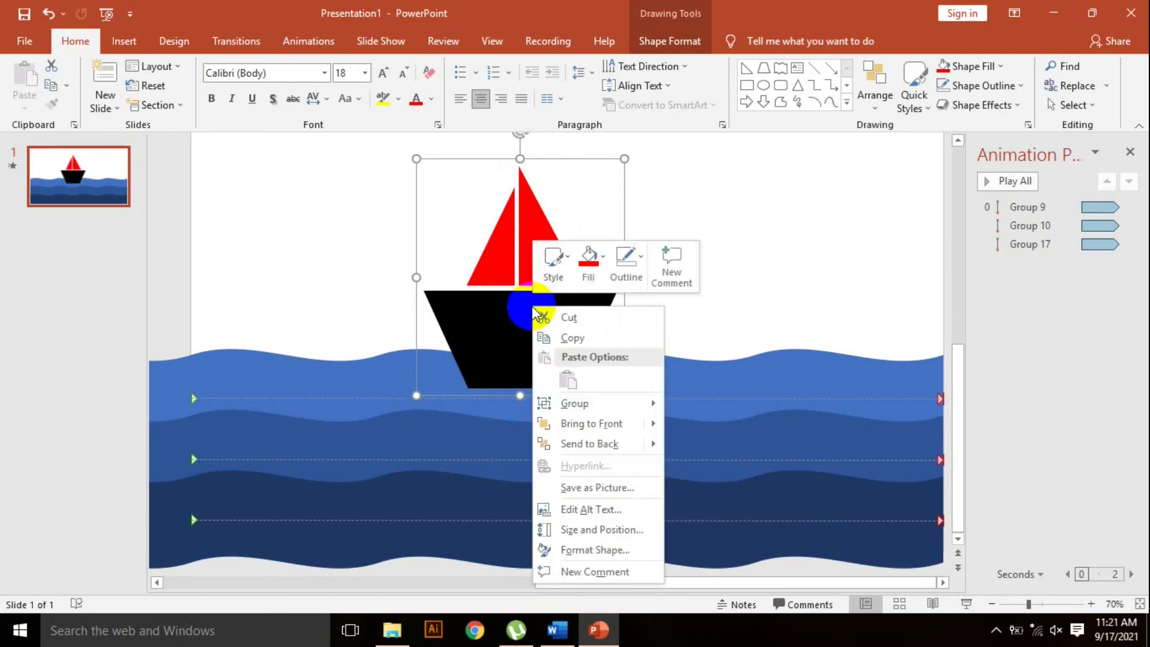
{"action": "left_click", "coordinate": [595, 446]}
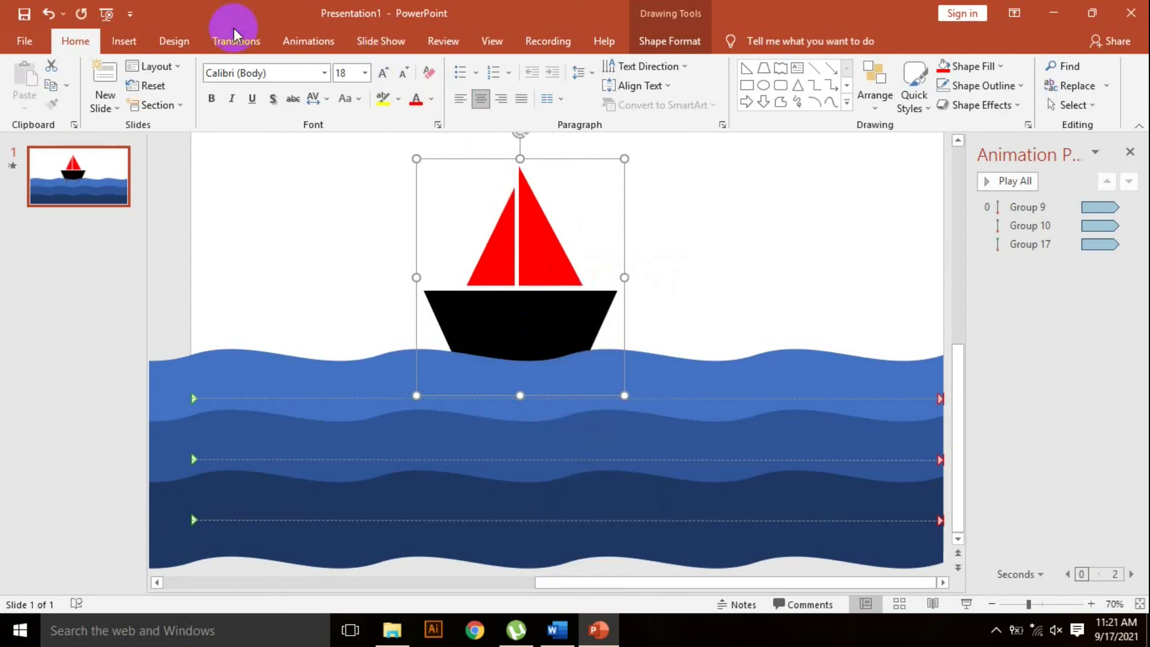
- Apply the Teeter emphasis animation to the boat group
{"action": "left_click", "coordinate": [291, 47]}
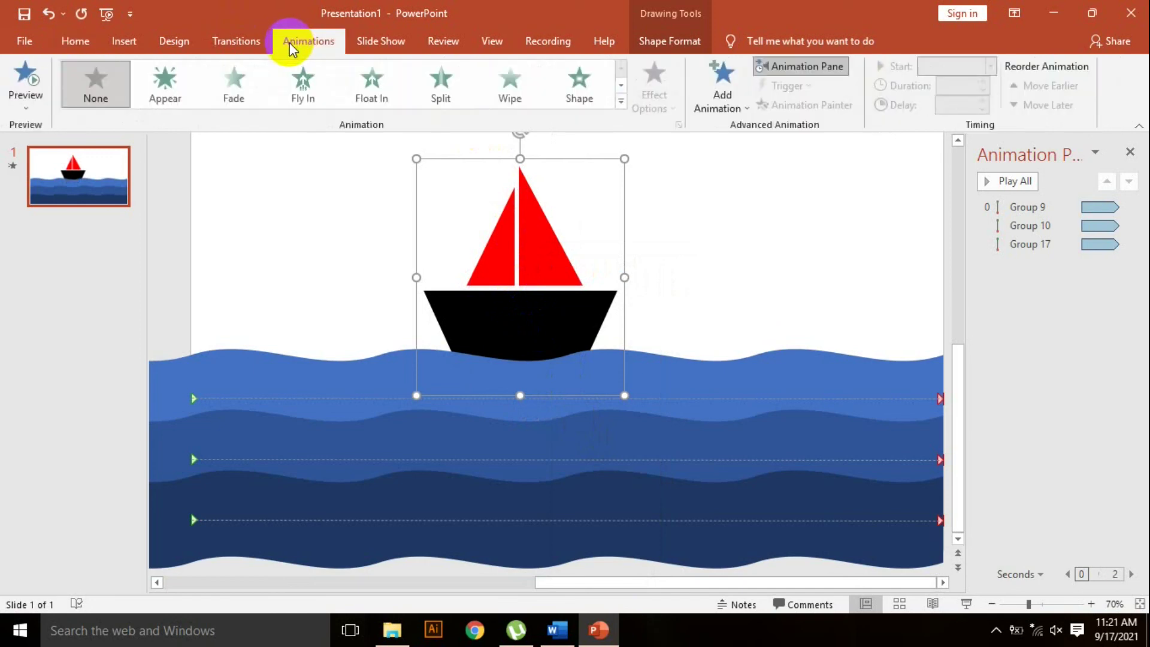
{"action": "left_click", "coordinate": [615, 107]}
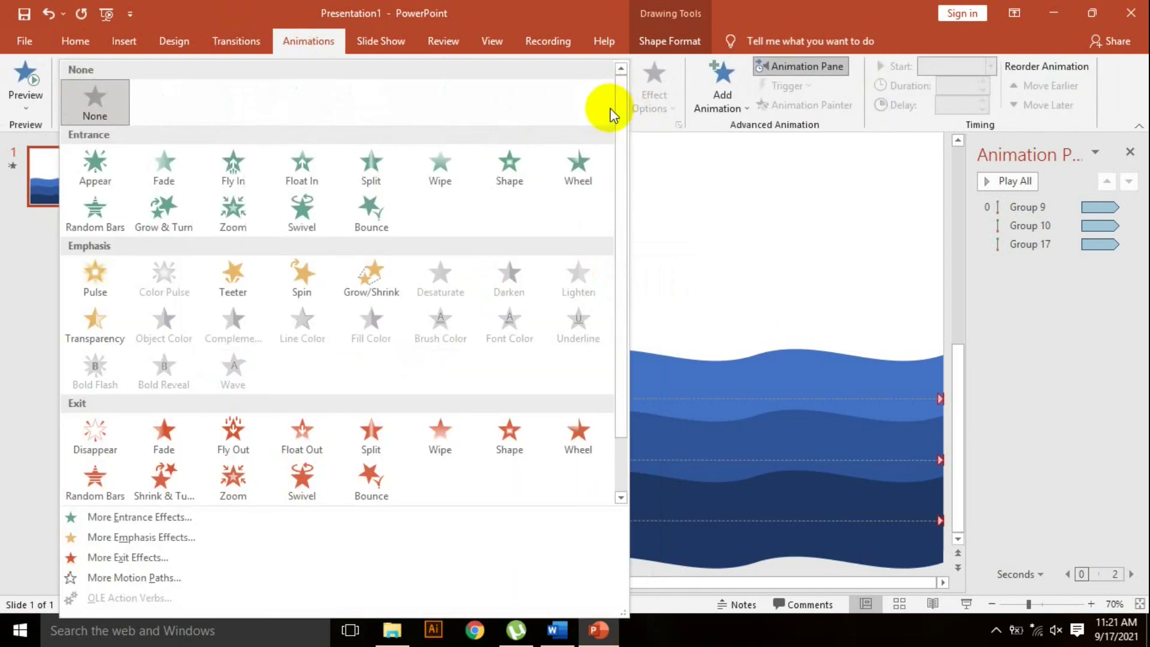
{"action": "left_click", "coordinate": [232, 281]}
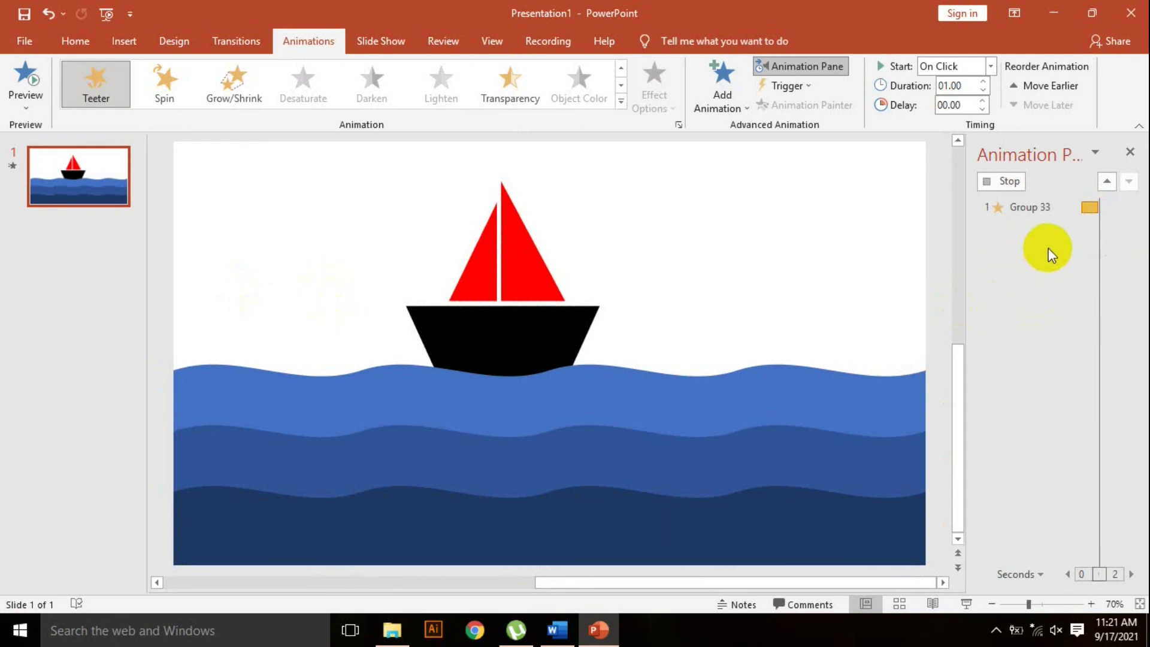
- Set the Teeter to start With Previous, last 2 seconds, and repeat Until End of Slide
{"action": "double_click", "coordinate": [1036, 262]}
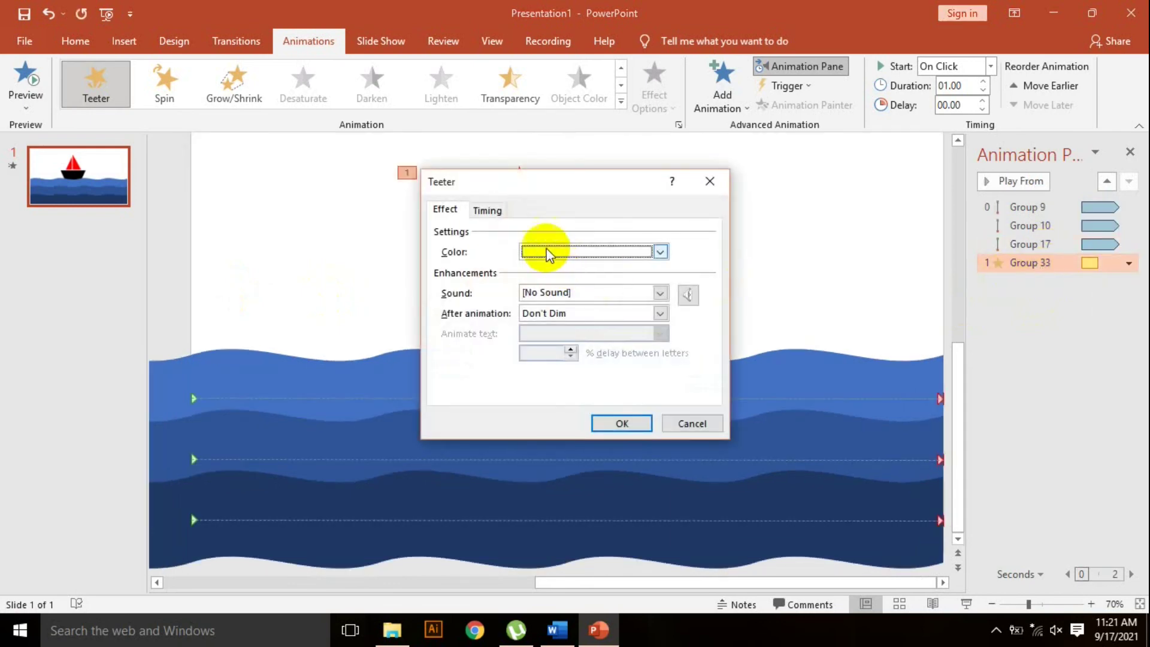
{"action": "left_click", "coordinate": [487, 208]}
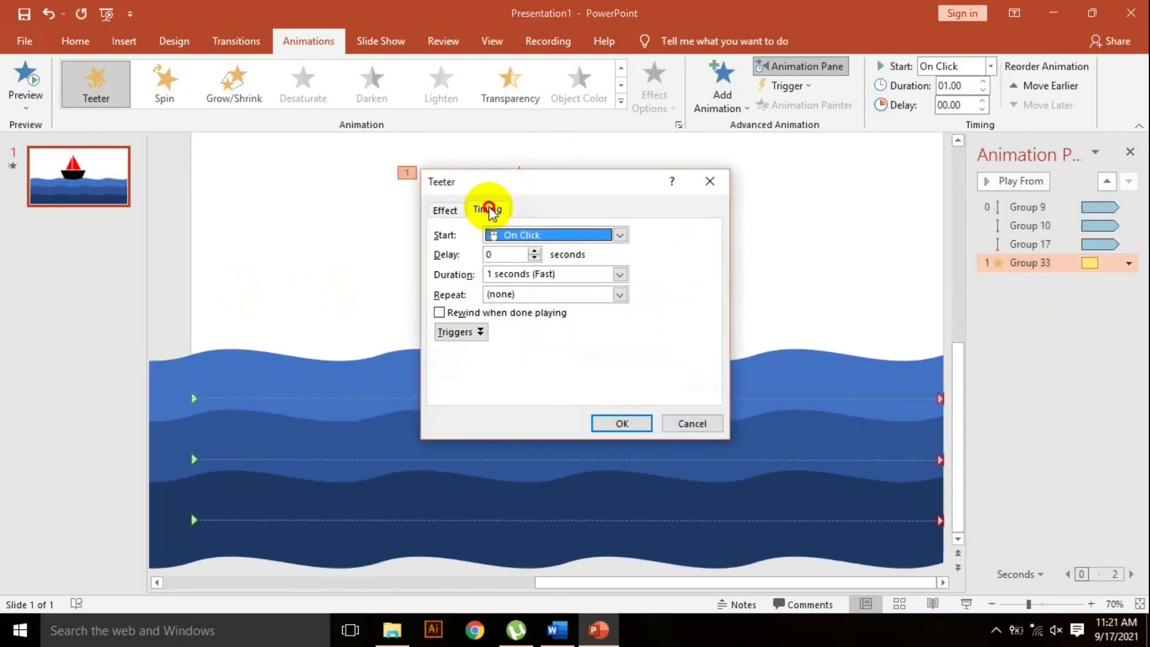
{"action": "left_click", "coordinate": [618, 235]}
{"action": "left_click", "coordinate": [519, 264]}
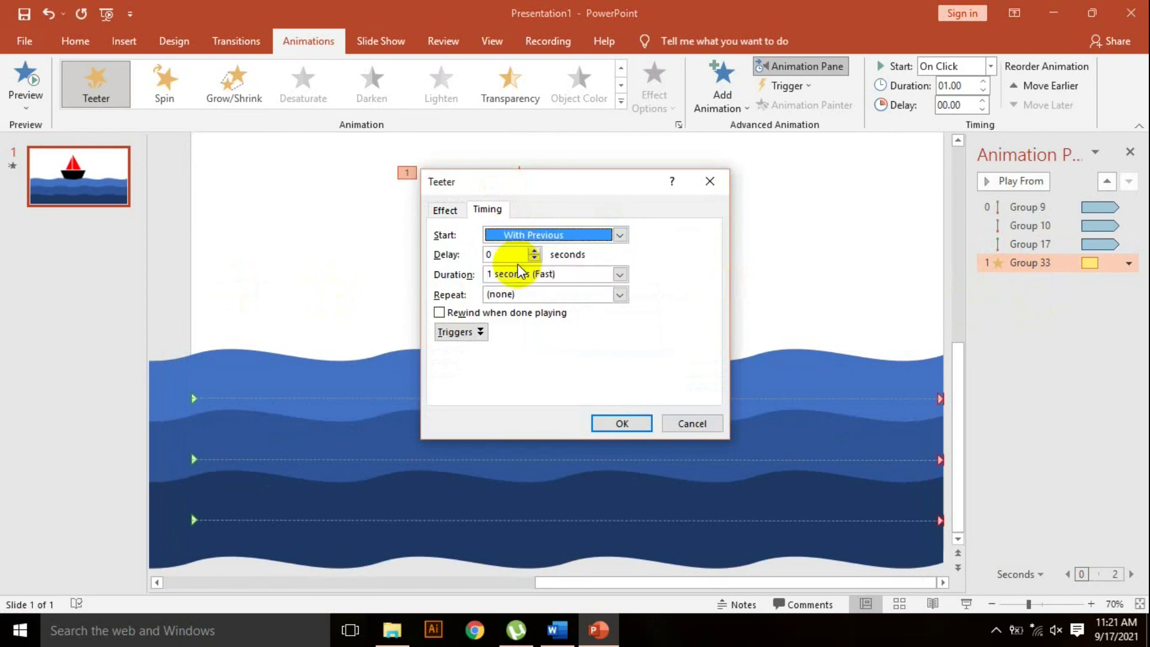
{"action": "left_click", "coordinate": [618, 274]}
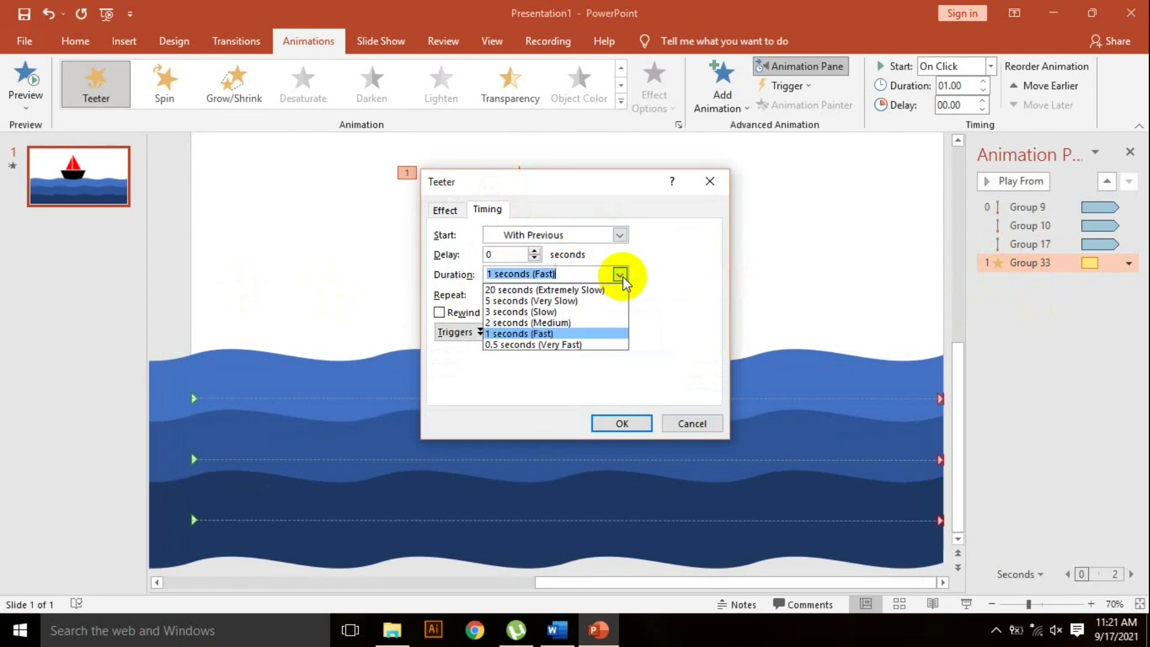
{"action": "left_click", "coordinate": [540, 322]}
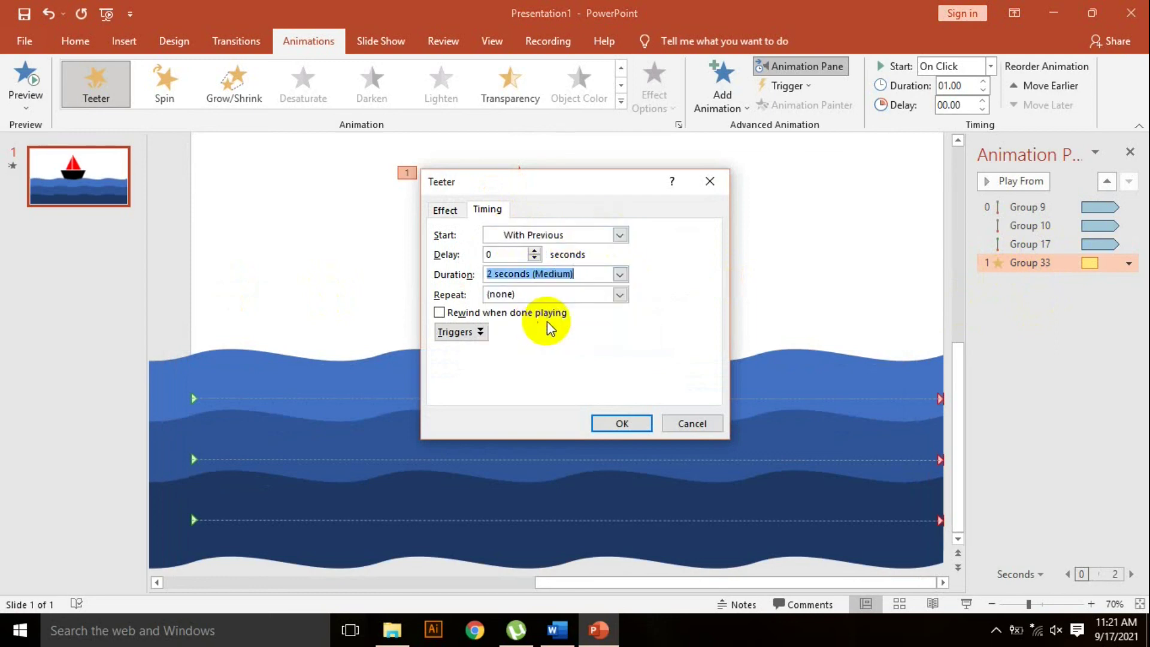
{"action": "left_click", "coordinate": [618, 293]}
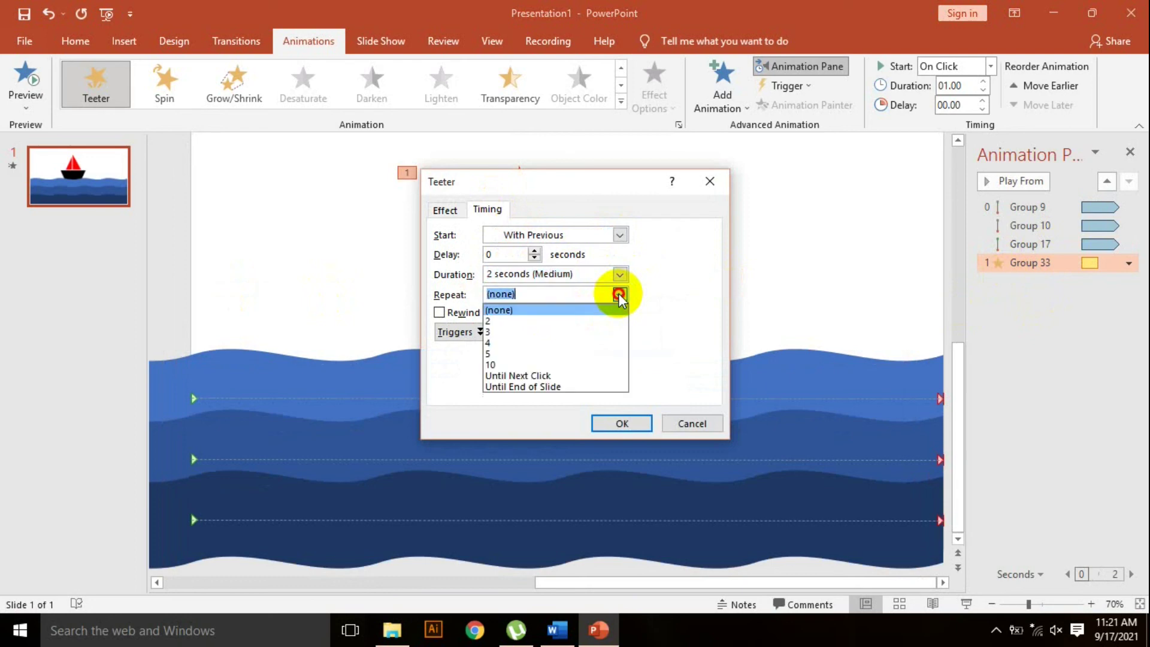
{"action": "left_click", "coordinate": [526, 385]}
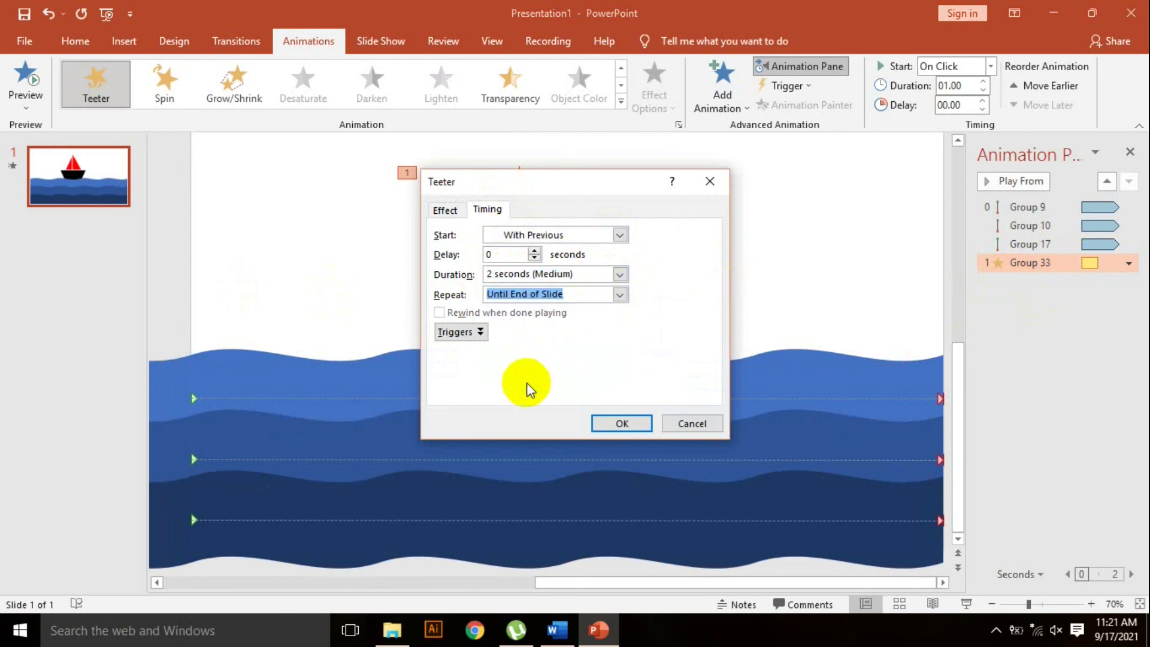
{"action": "left_click", "coordinate": [622, 423]}
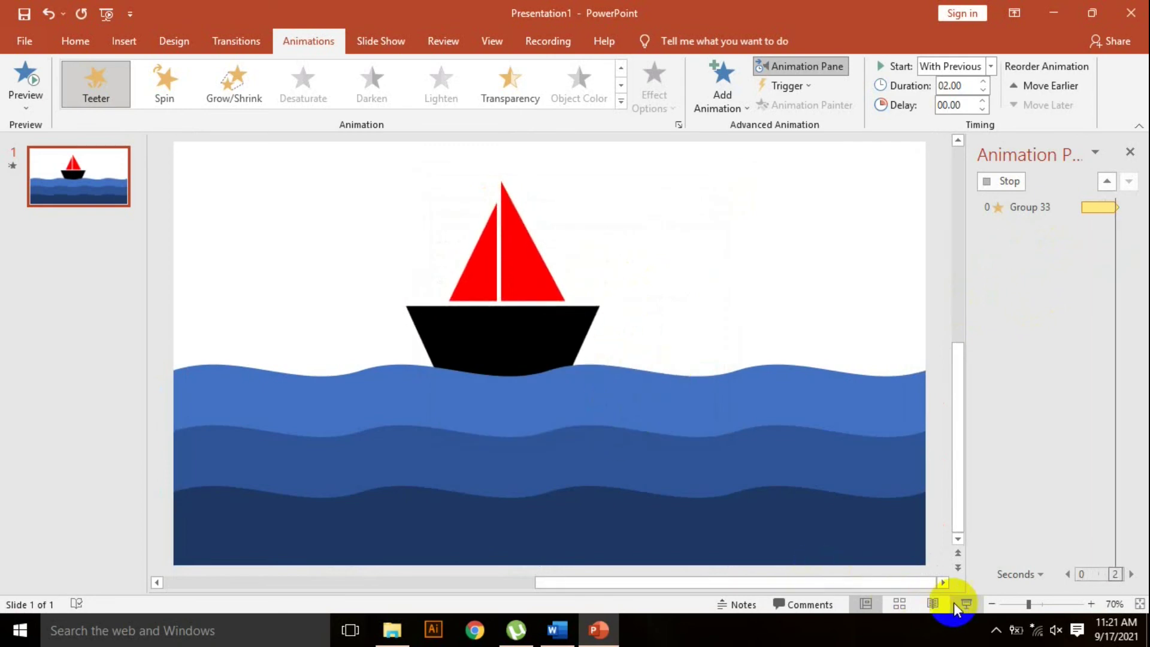
- Stop the animation preview in the Animation Pane
{"action": "left_click", "coordinate": [537, 259]}
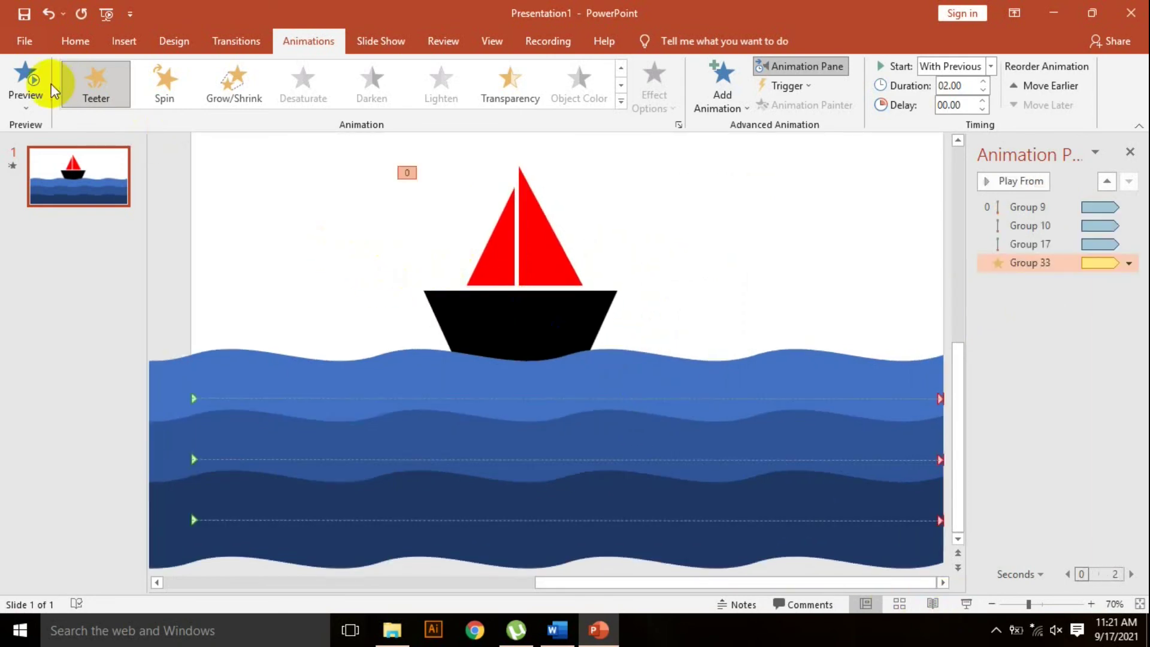